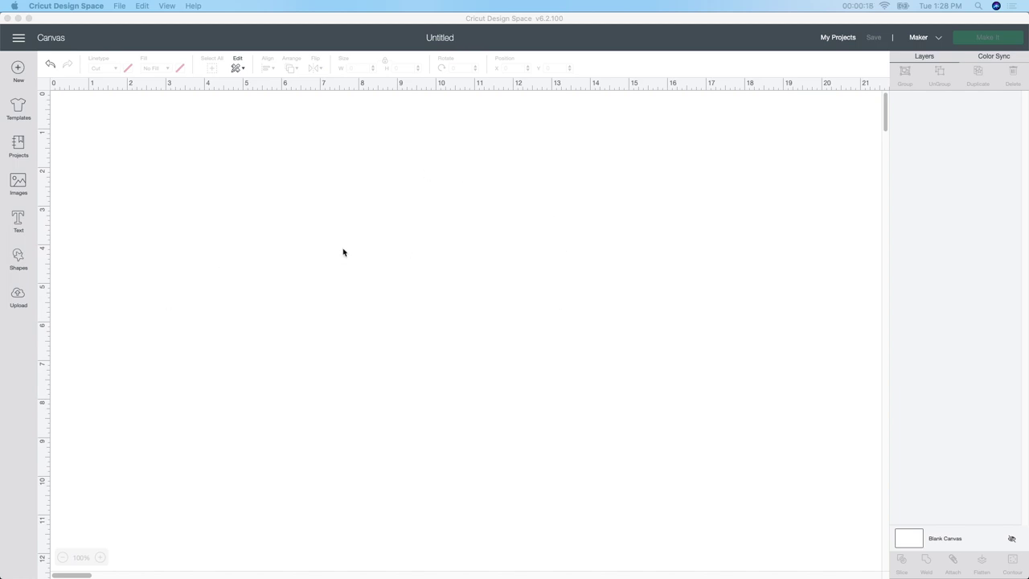
Step: Insert the six uploaded love-themed baking designs, including both copies of The Secret Ingredient Is Love, onto the canvas
left_click(21, 304)
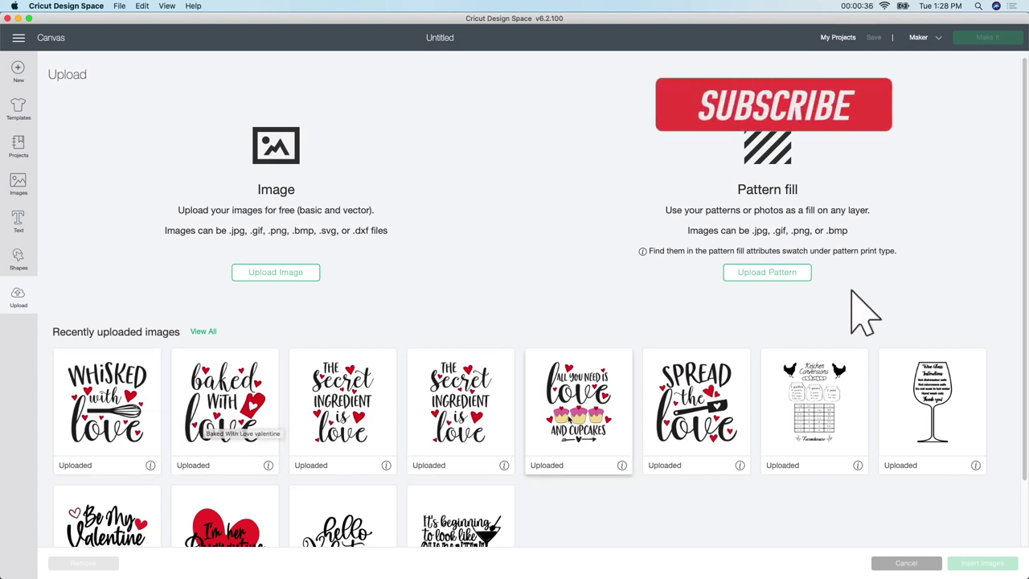
left_click(107, 402)
left_click(225, 402)
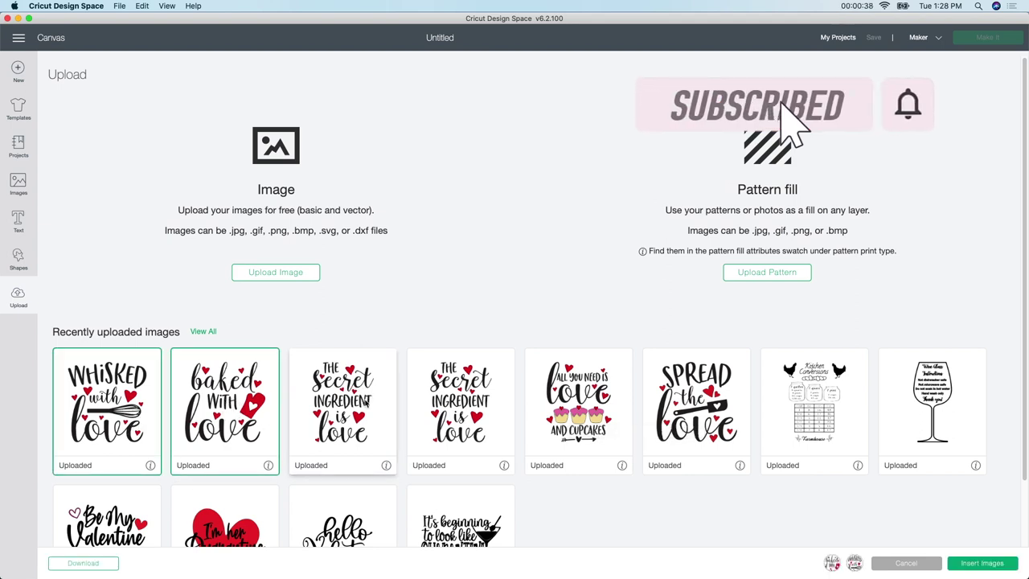
left_click(343, 403)
left_click(461, 403)
left_click(696, 402)
left_click(579, 402)
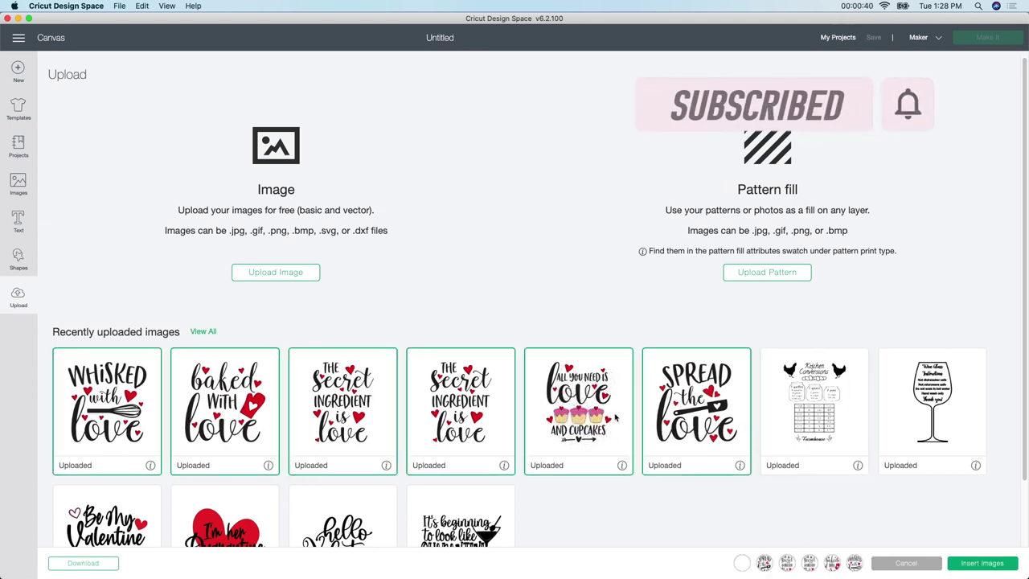
left_click(981, 563)
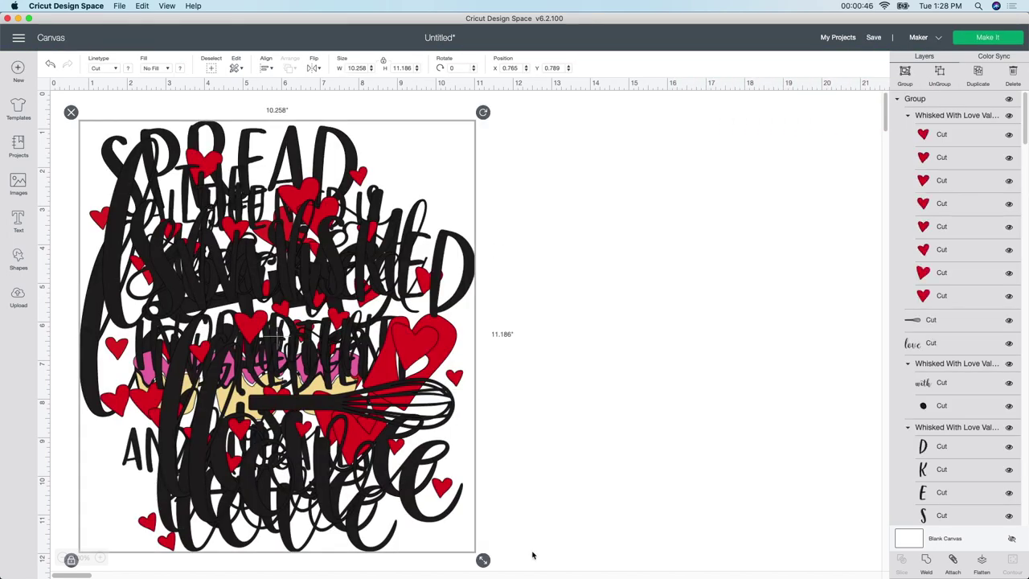
Step: Scale the stacked designs together to about 3.86 in wide and spread them apart across the canvas
left_click_drag(482, 559, 246, 242)
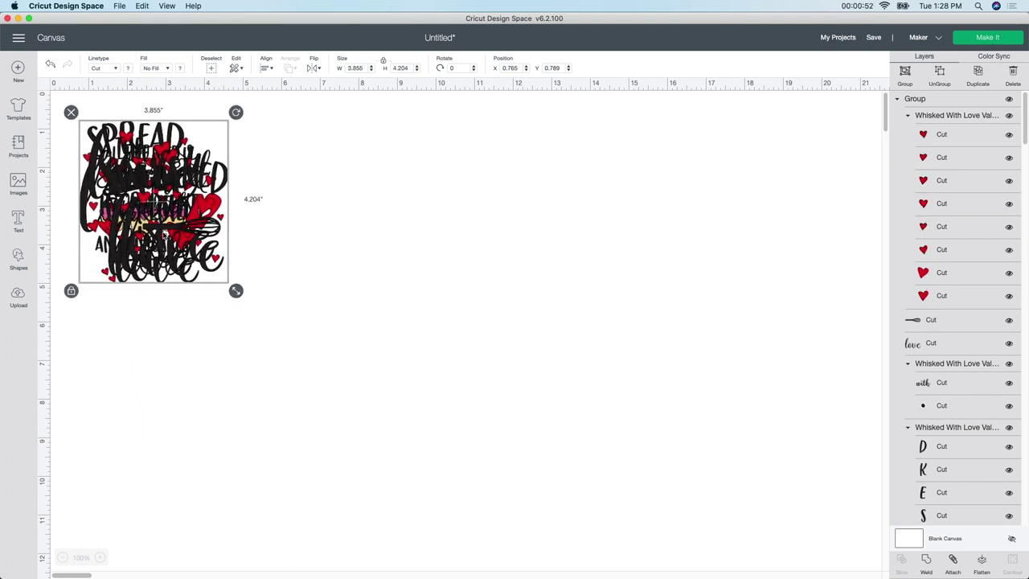
left_click(355, 337)
left_click_drag(189, 229, 746, 199)
left_click_drag(173, 217, 567, 210)
left_click_drag(161, 201, 422, 187)
left_click_drag(161, 201, 306, 424)
left_click(443, 398)
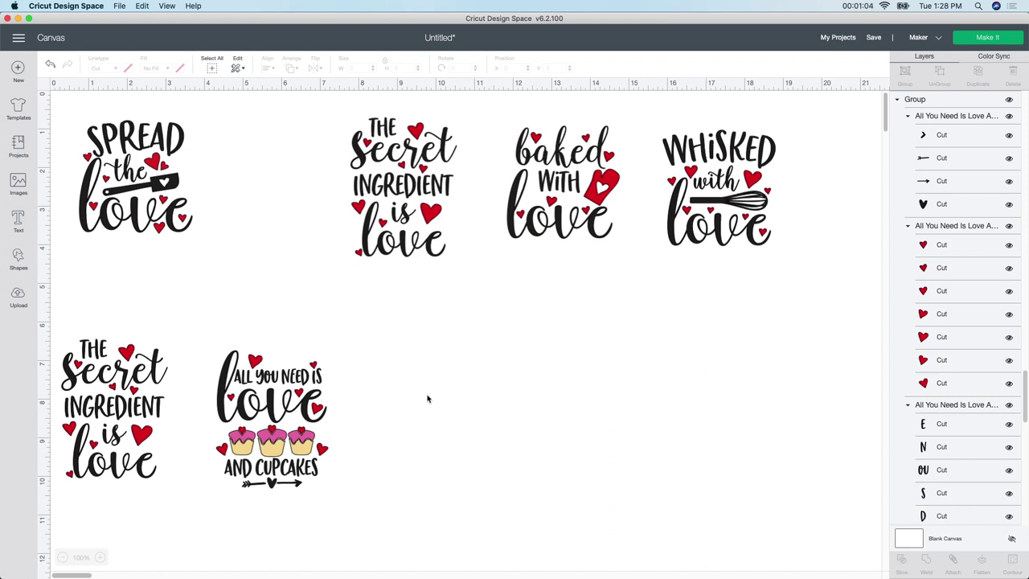
Step: Tidy the layout by moving the lower two designs up and closing the gaps between the top-row designs
left_click_drag(301, 428, 340, 374)
left_click_drag(99, 397, 131, 340)
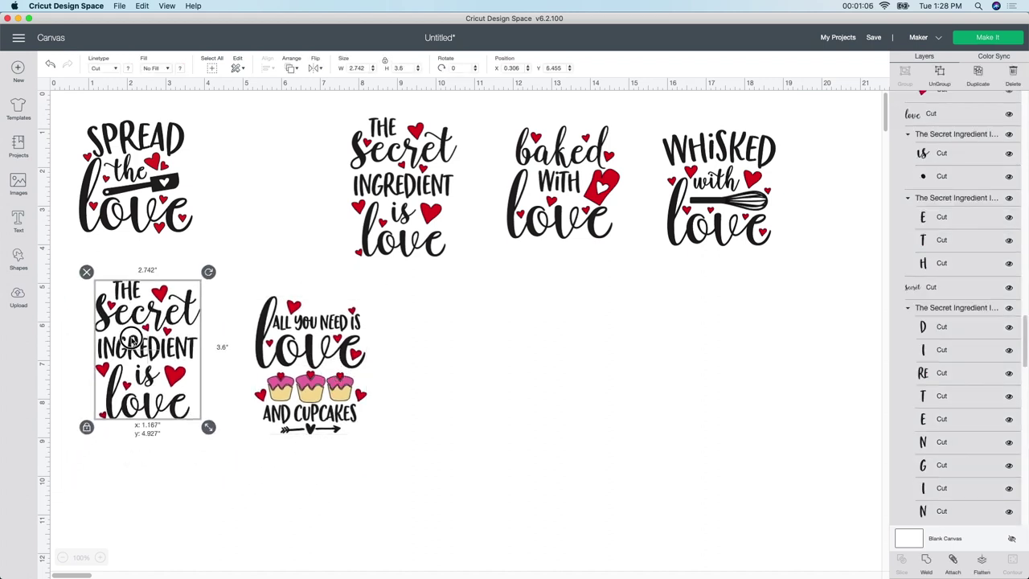
left_click(463, 391)
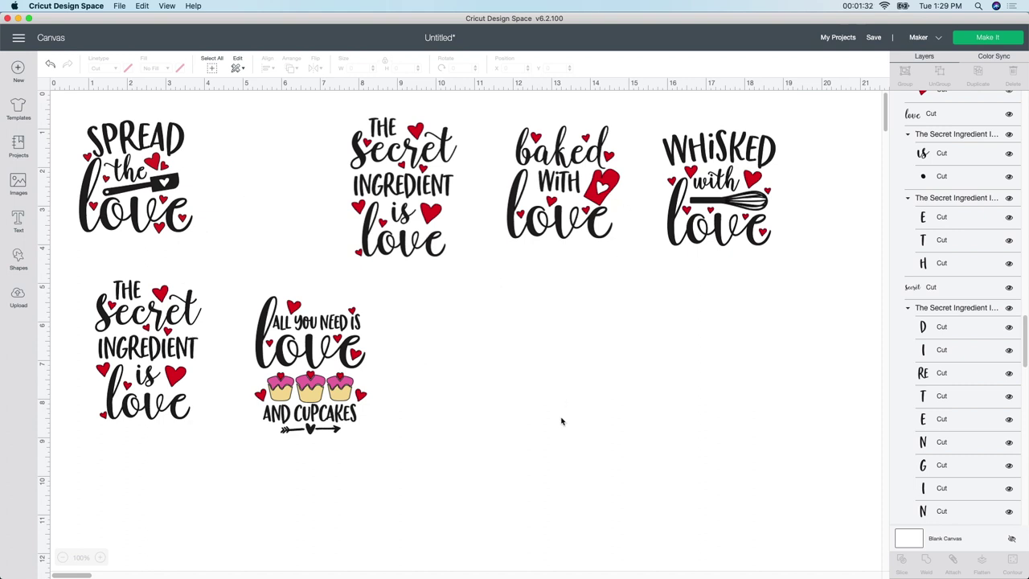
left_click_drag(399, 215, 300, 215)
left_click_drag(552, 217, 462, 217)
left_click_drag(738, 155, 666, 155)
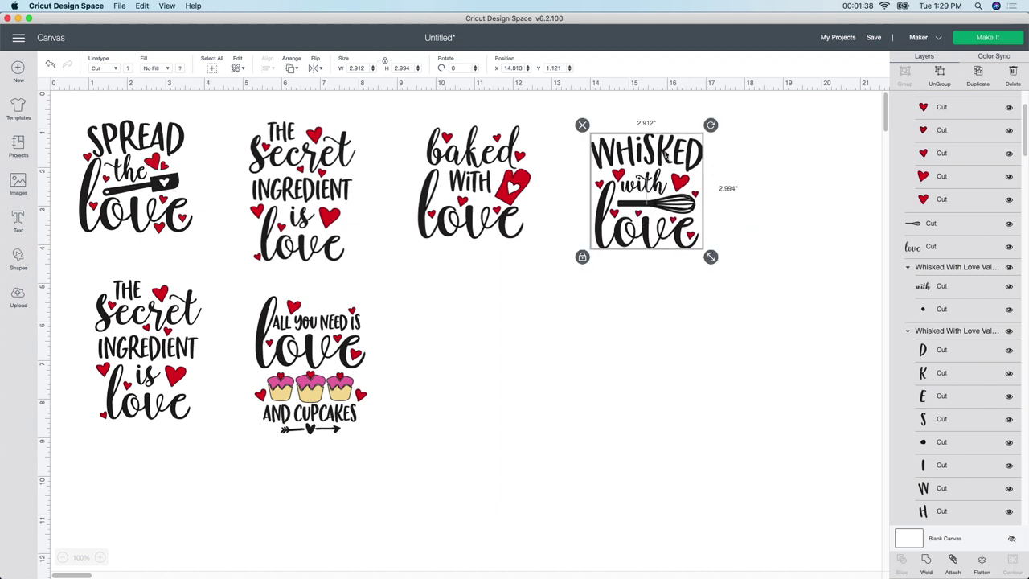
Step: Resize the Whisked With Love design to 6 × 6 in with unlocked proportions and place it in the canvas's upper-right area
left_click_drag(658, 189, 678, 321)
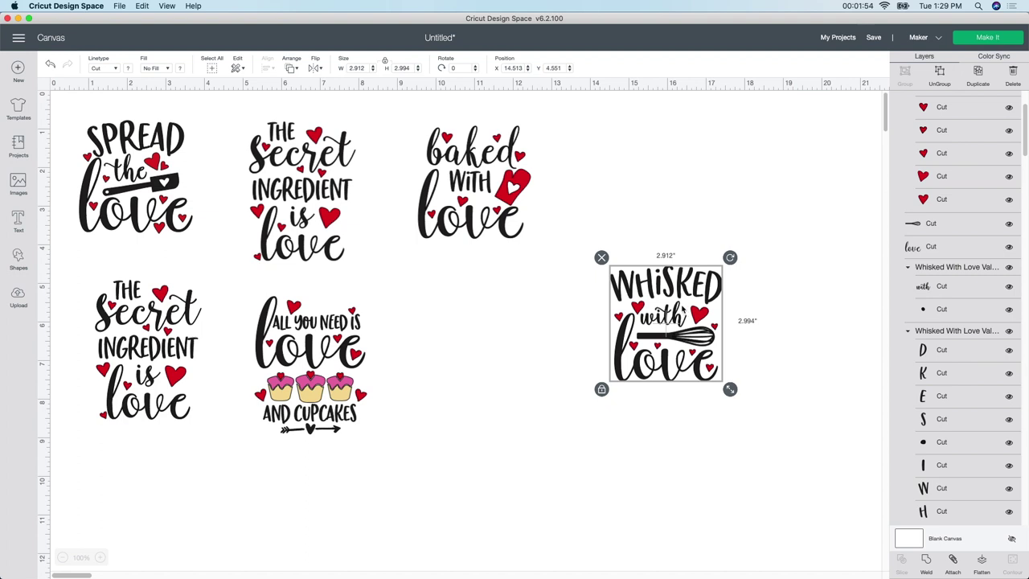
left_click(384, 65)
left_click(357, 68)
type("6")
key("Tab")
type("6")
key("Return")
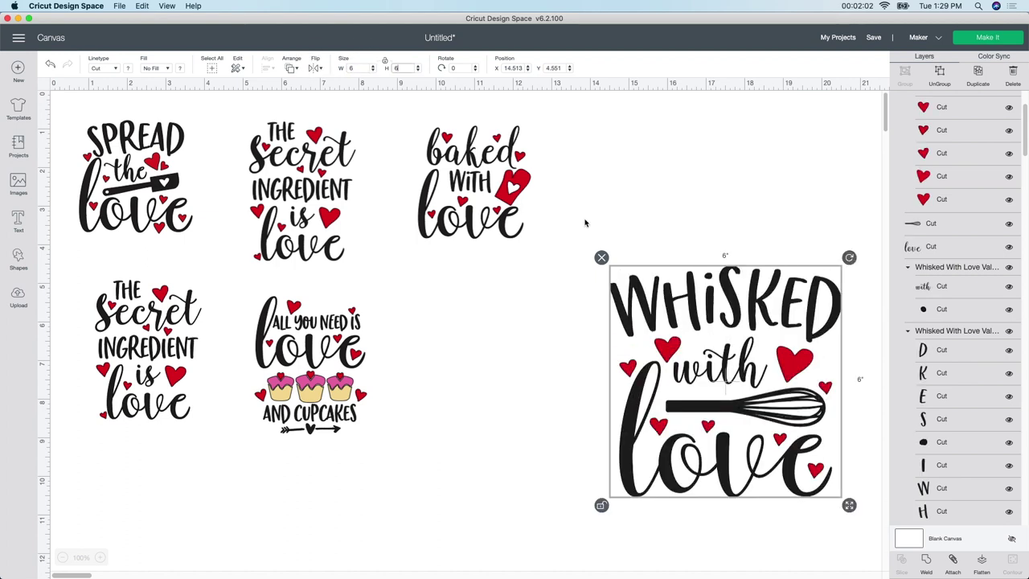
left_click_drag(722, 391, 714, 268)
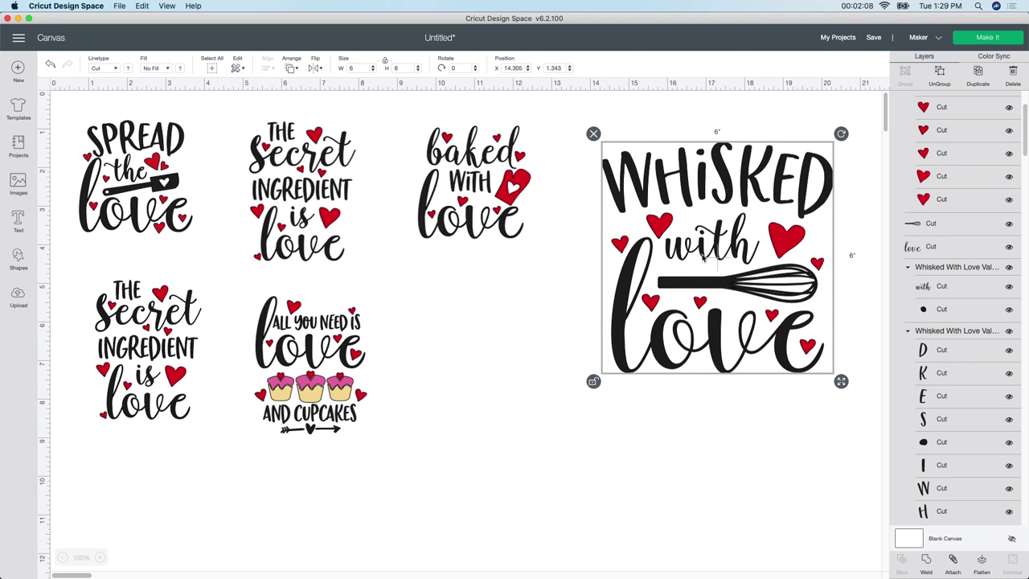
left_click_drag(734, 259, 778, 211)
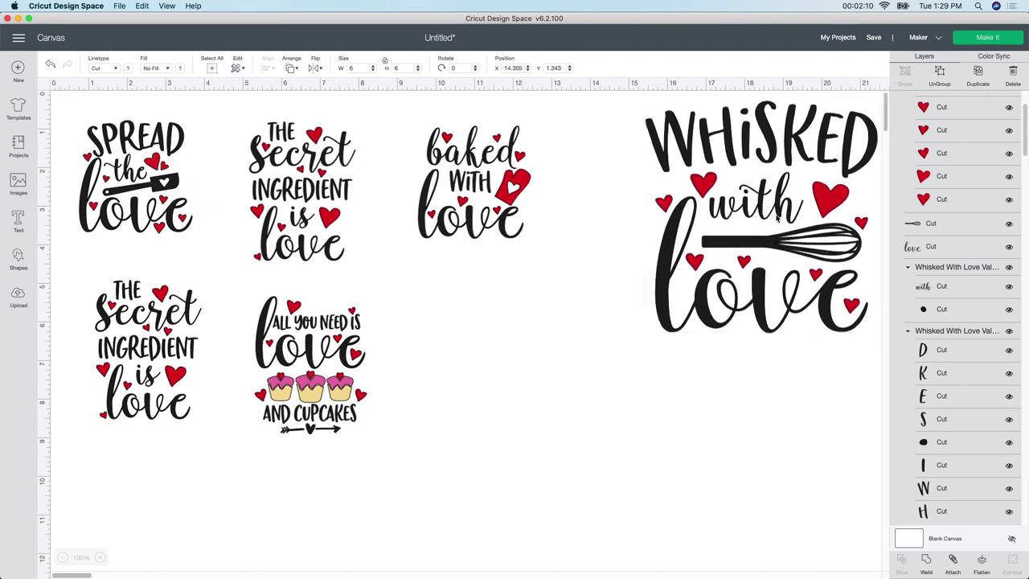
Step: Resize the Baked With Love design to 6 × 6 in and place it below the Whisked With Love design
left_click(521, 221)
left_click_drag(499, 180, 519, 230)
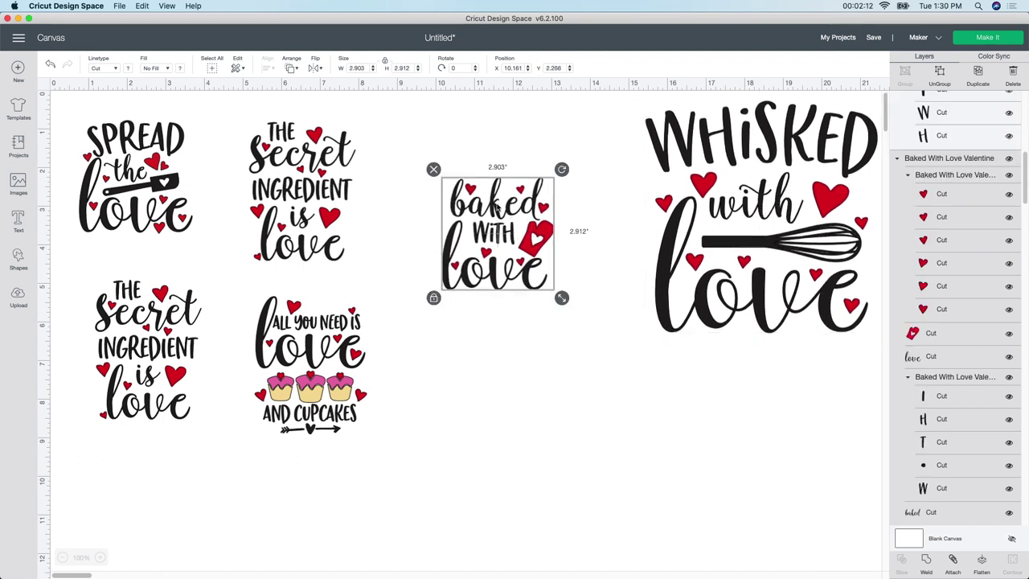
left_click(360, 68)
type("6")
key("Return")
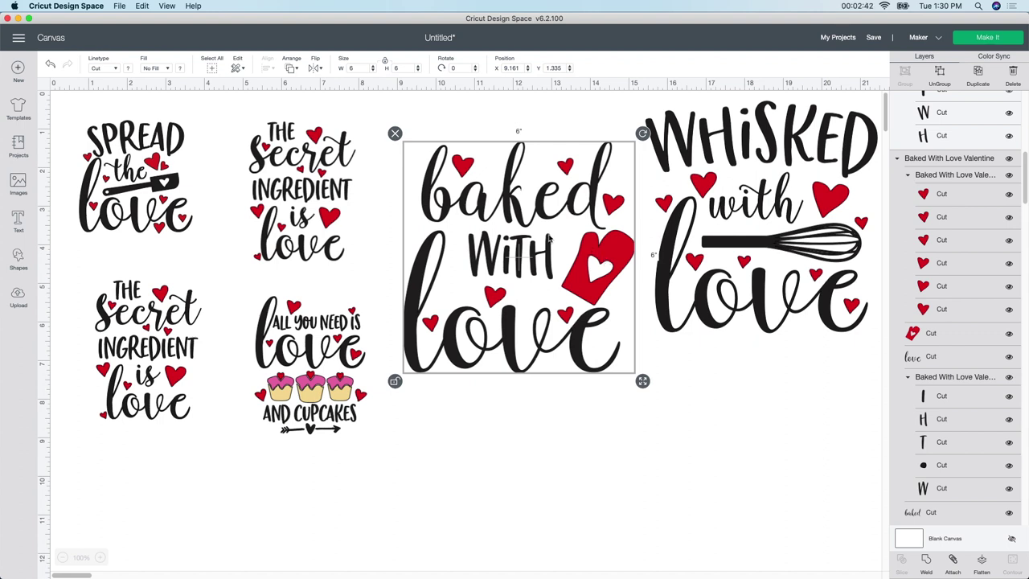
left_click_drag(555, 239, 798, 452)
Step: Move the cupcakes design below the lower Secret Ingredient copy, and resize the upper Secret Ingredient copy to 6 × 6 in with unlocked proportions
left_click_drag(318, 354, 133, 491)
left_click(320, 171)
left_click_drag(320, 171, 381, 169)
left_click(386, 62)
left_click(356, 68)
type("6")
key("Tab")
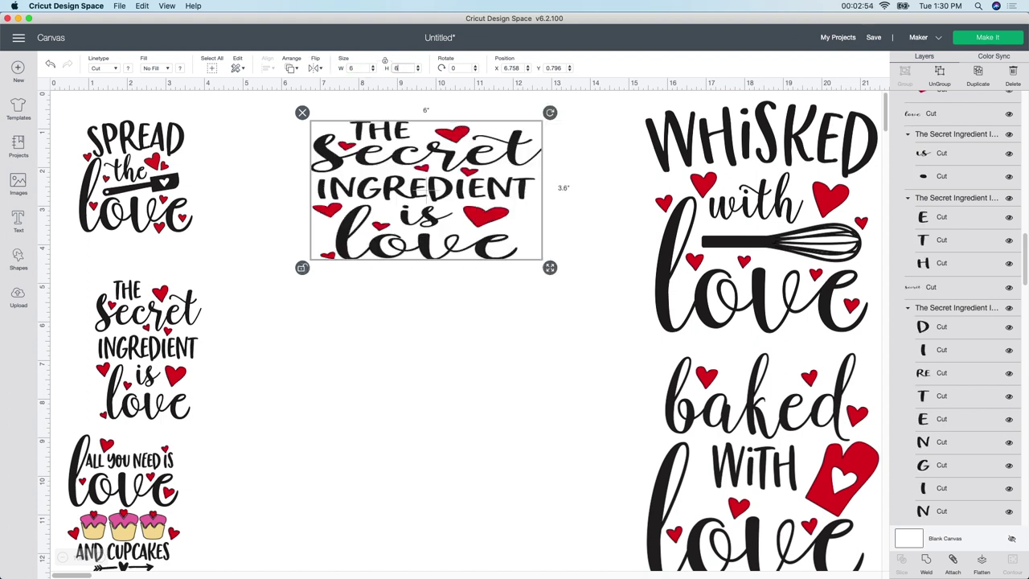
type("6")
key("Return")
left_click_drag(465, 202, 446, 212)
left_click(547, 220)
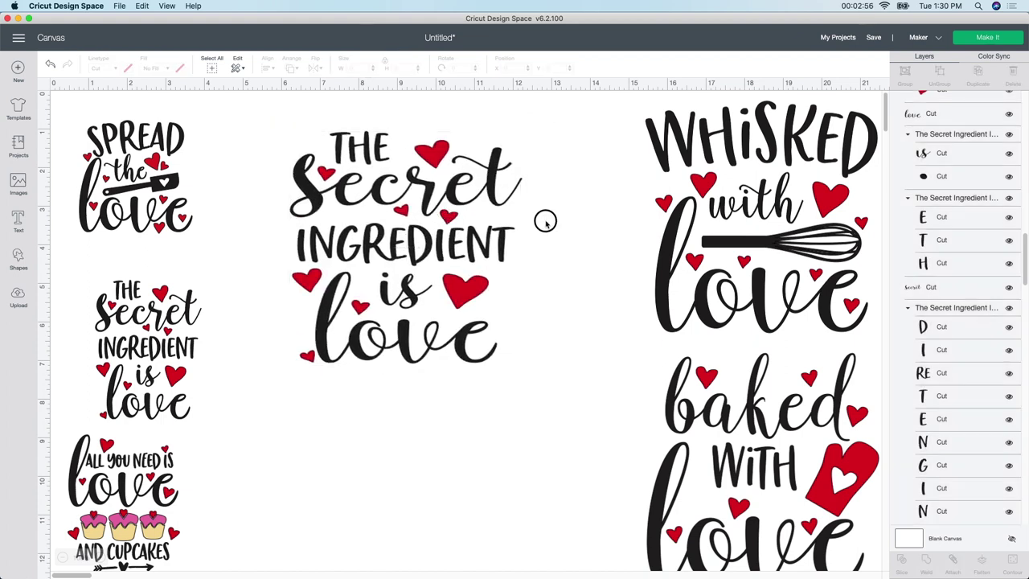
Step: Ungroup the large Secret Ingredient design and move its red hearts below the lettering
left_click(473, 187)
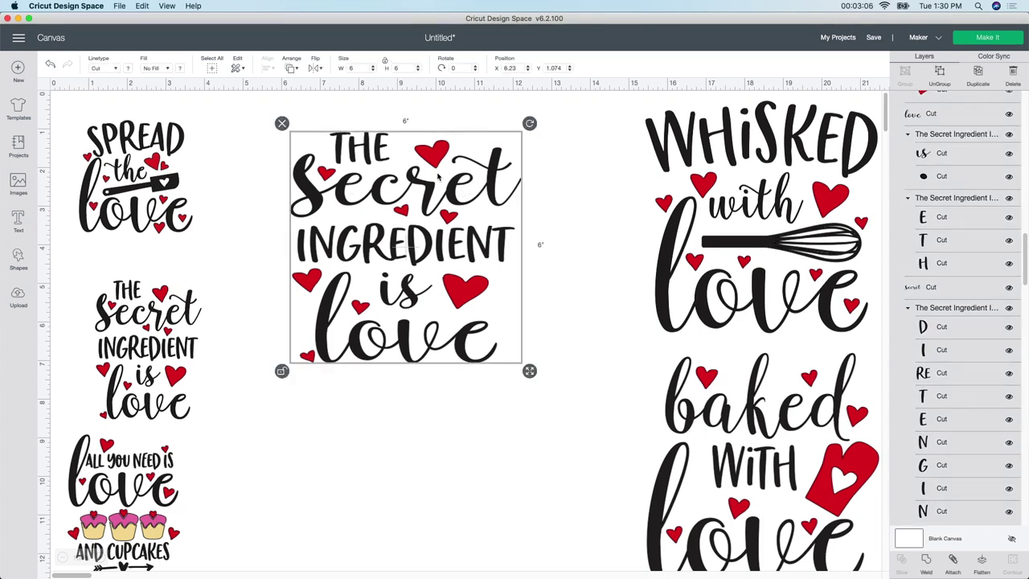
left_click(940, 72)
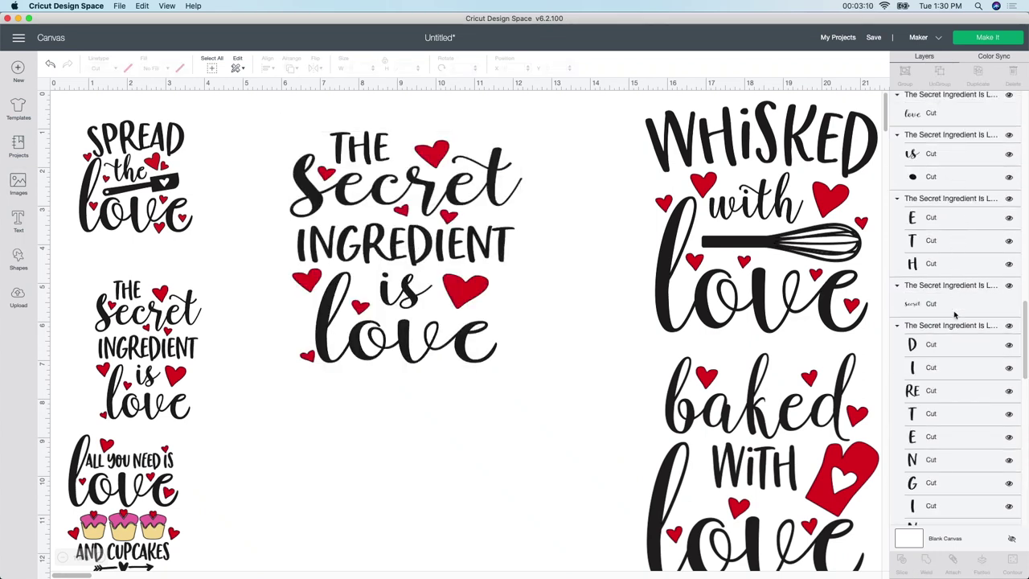
left_click(386, 164)
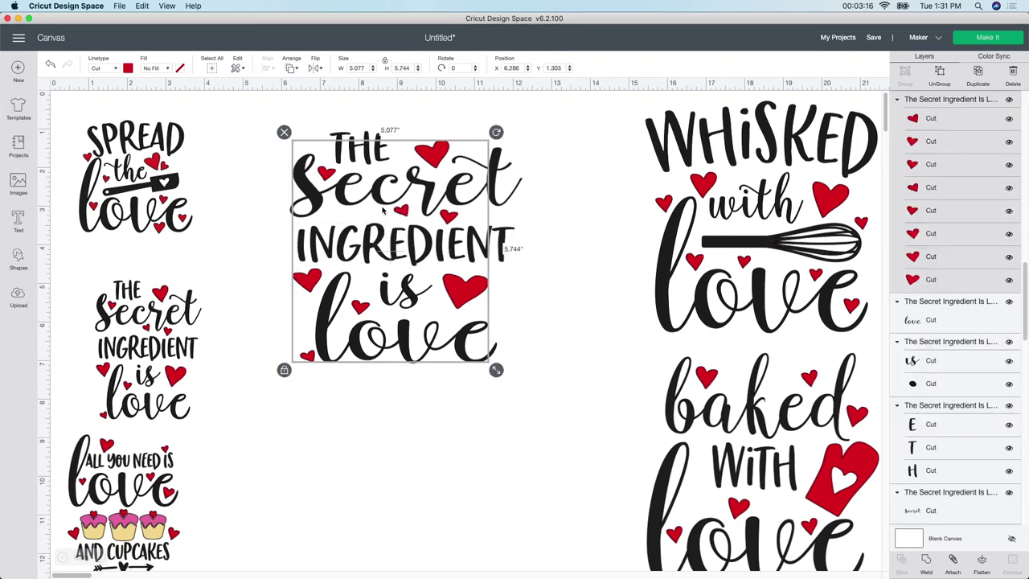
mouse_move(389, 205)
left_mouse_down()
mouse_move(423, 210)
mouse_move(400, 205)
left_mouse_up()
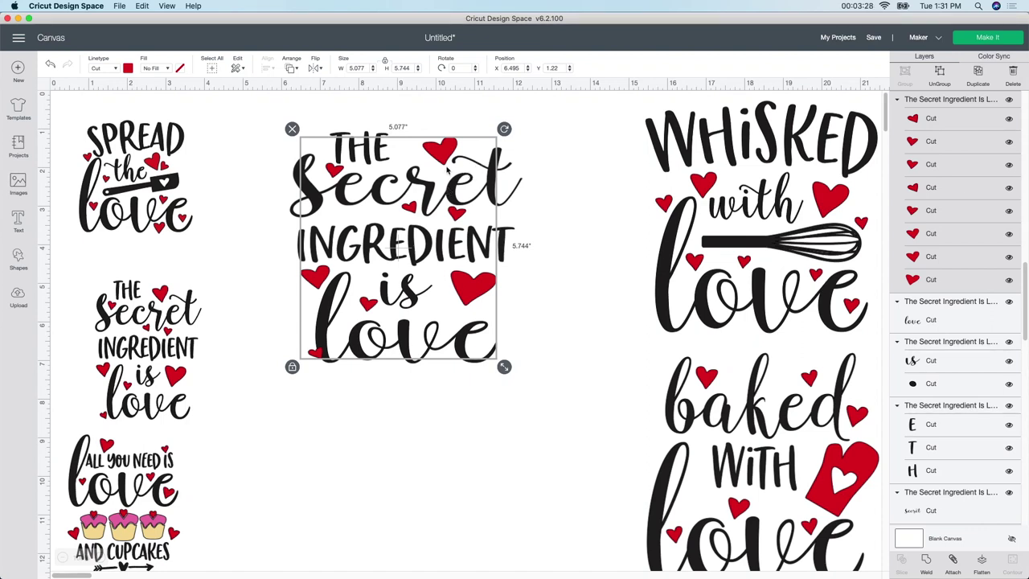
left_click_drag(442, 167, 424, 405)
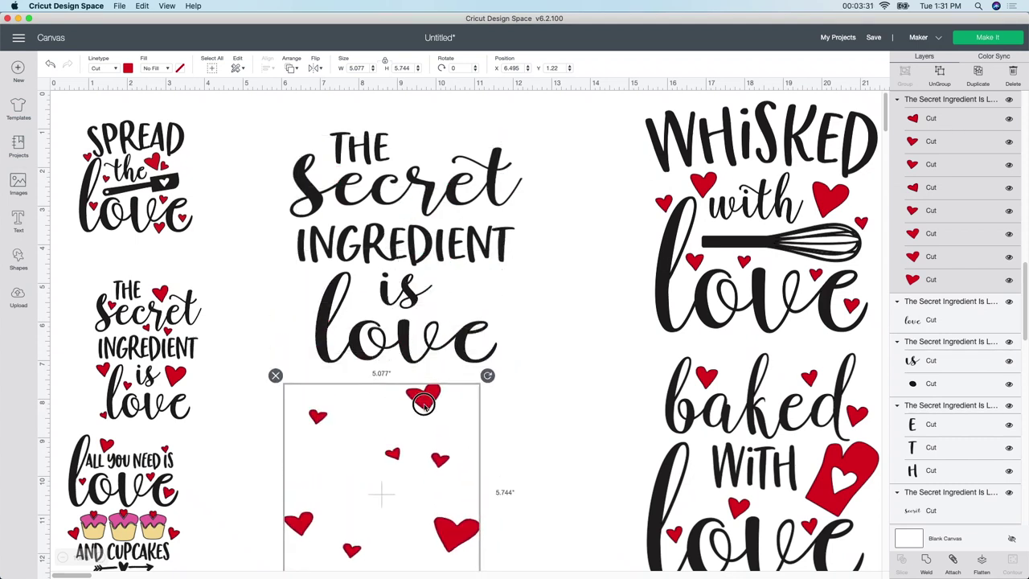
Step: Select all the black lettering of the large Secret Ingredient design and weld it into one layer
left_click(419, 185)
left_click(449, 260)
left_click(376, 151)
left_click(399, 258)
left_click(418, 325)
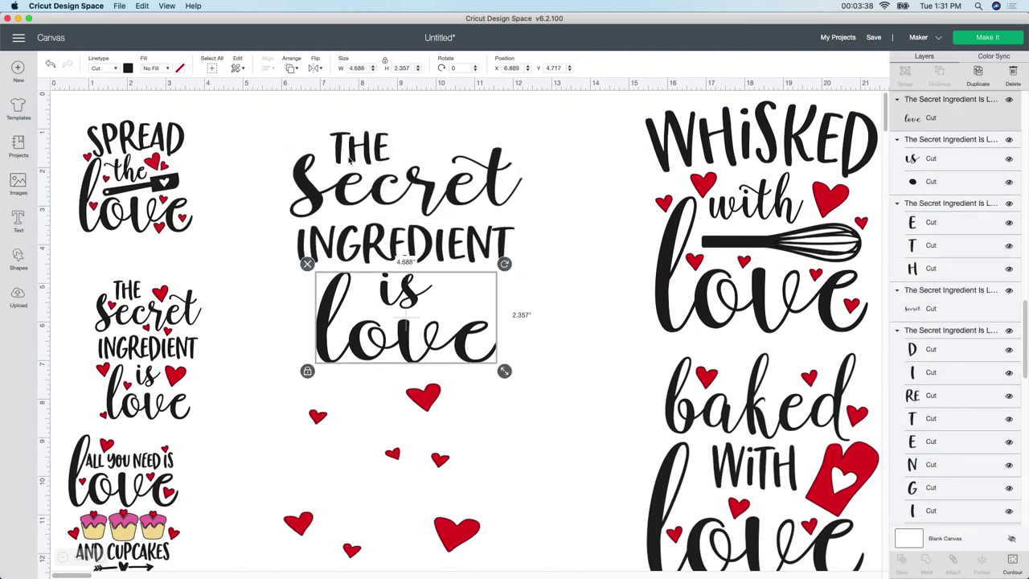
left_click_drag(265, 118, 501, 363)
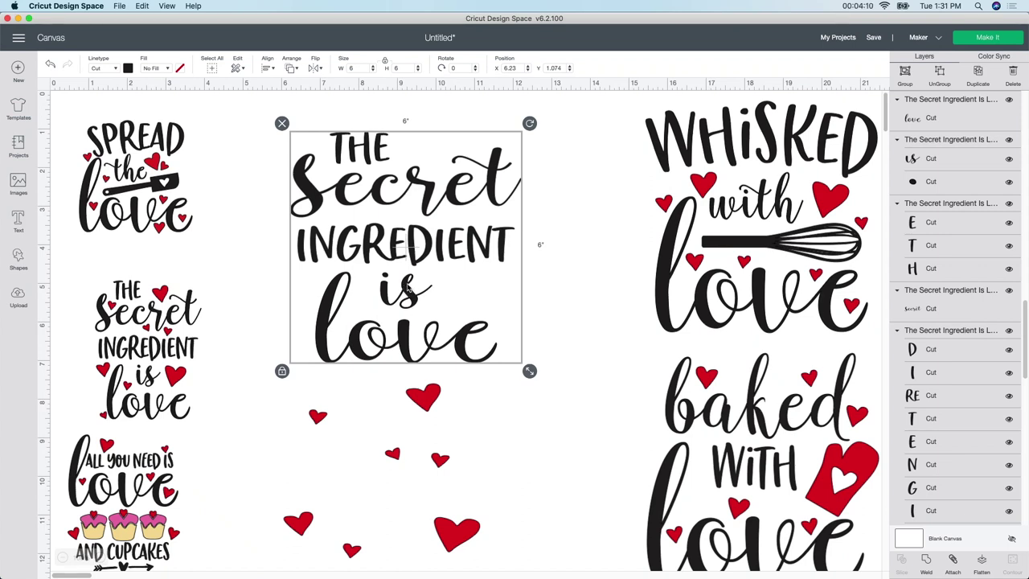
left_click(927, 563)
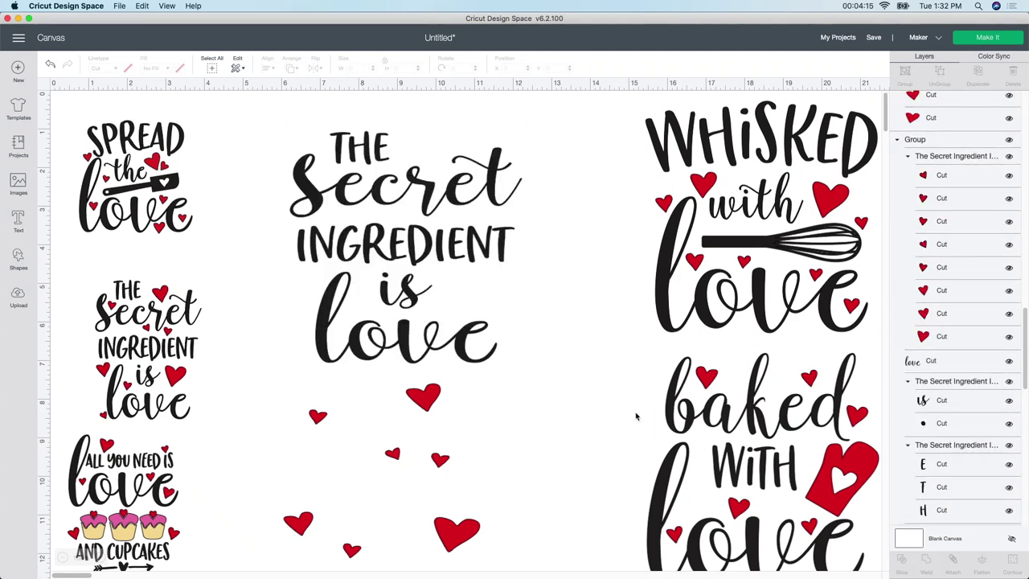
Step: Change the welded Secret Ingredient lettering's material color to white
left_click(388, 266)
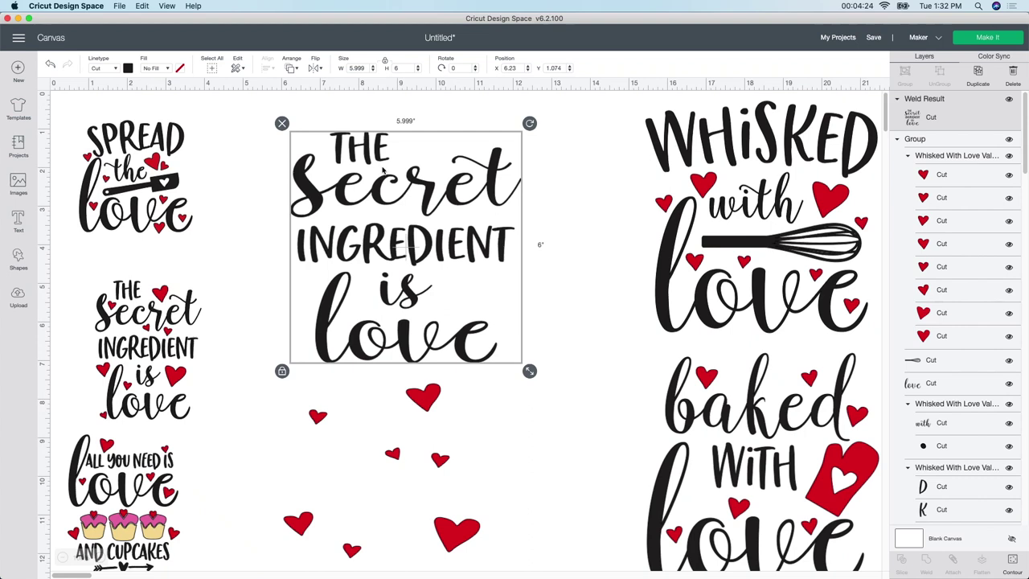
left_click(128, 69)
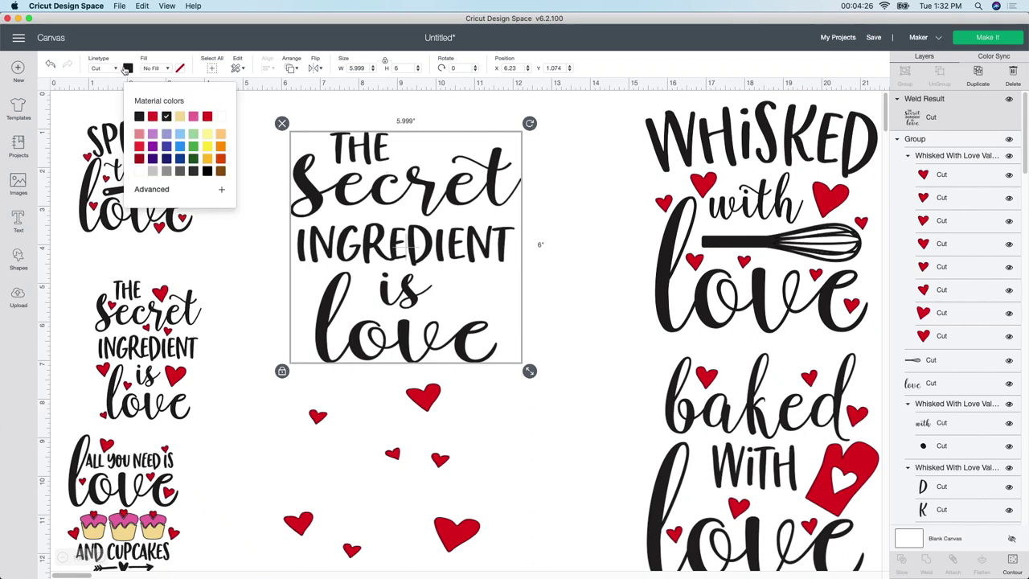
left_click(140, 171)
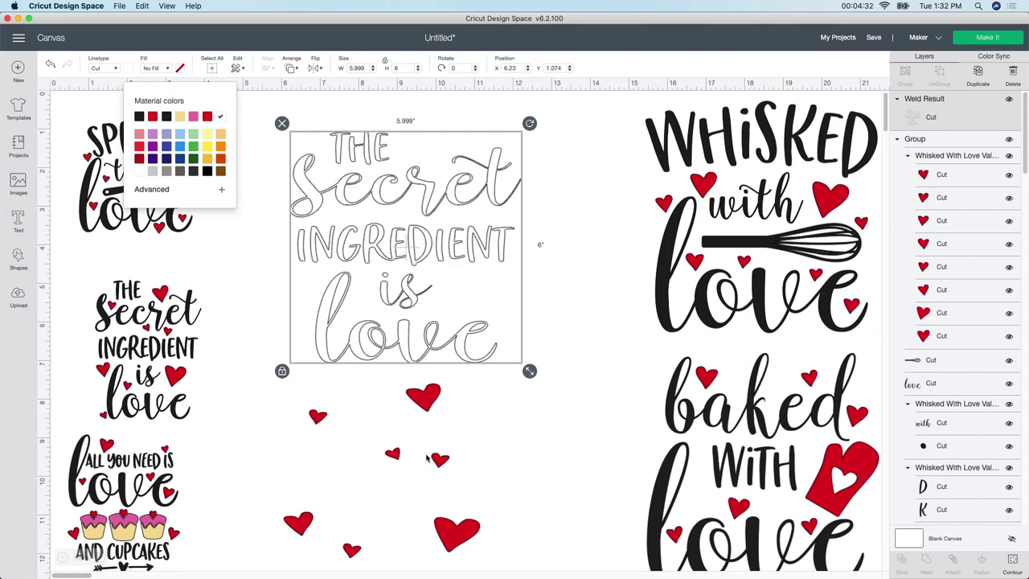
Step: Move the red hearts back over the white Secret Ingredient lettering
left_click_drag(434, 460, 450, 212)
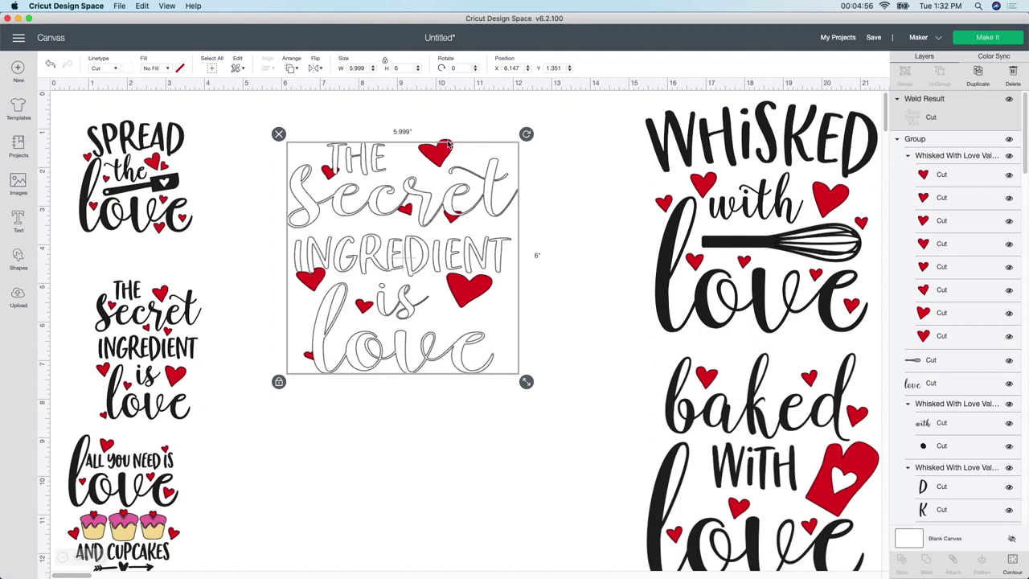
key("super+z")
mouse_move(439, 150)
left_mouse_down()
mouse_move(443, 161)
mouse_move(430, 163)
left_mouse_up()
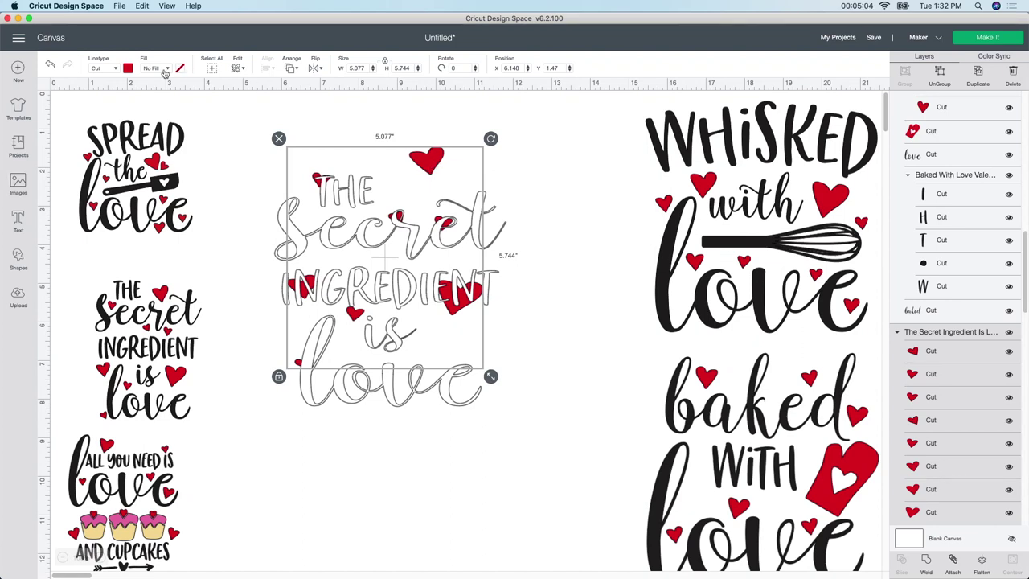
Step: Recolor the hearts pink and fit them into place around the white Secret Ingredient lettering
left_click(129, 69)
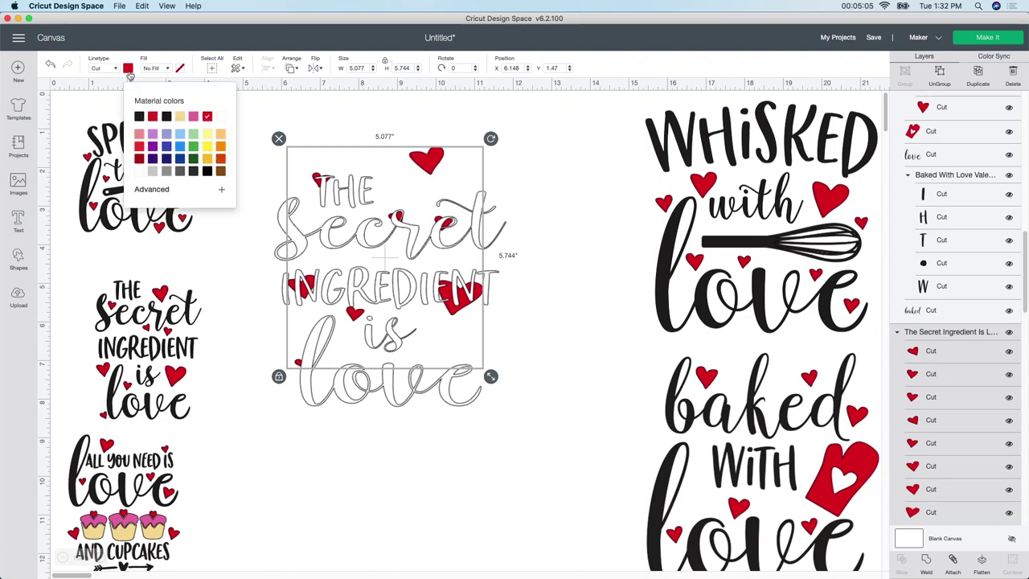
left_click(193, 117)
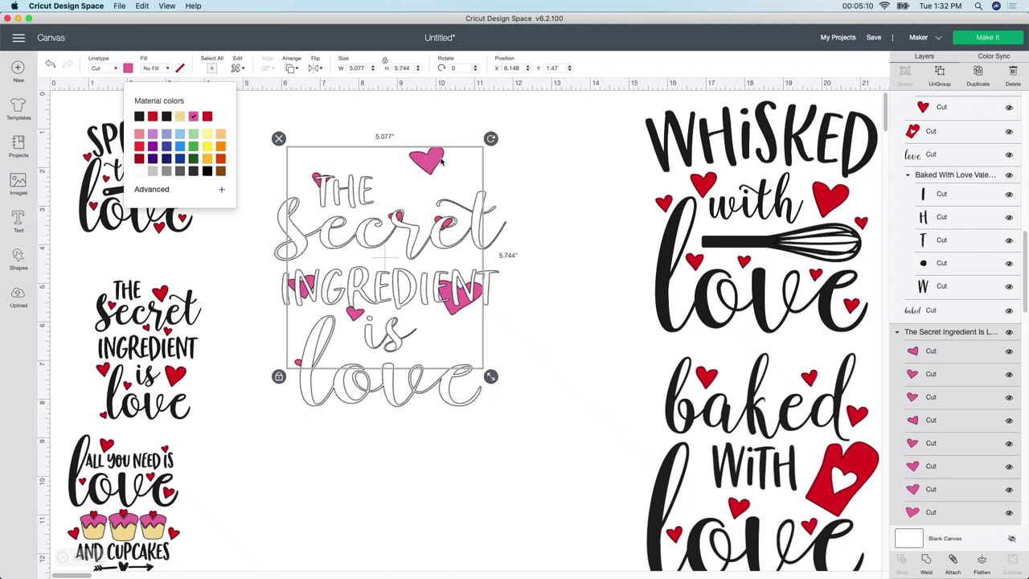
left_click_drag(440, 160, 431, 198)
Step: Move the finished white Secret Ingredient design lower on the canvas and bring Spread the Love into the cleared space
left_click(443, 299)
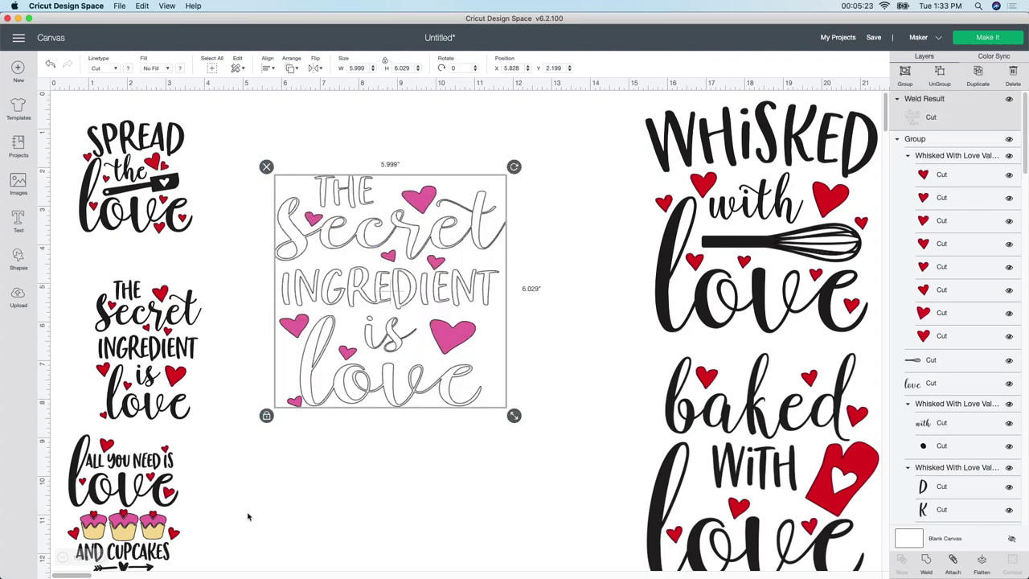
left_click_drag(423, 274, 394, 522)
left_click_drag(181, 217, 431, 217)
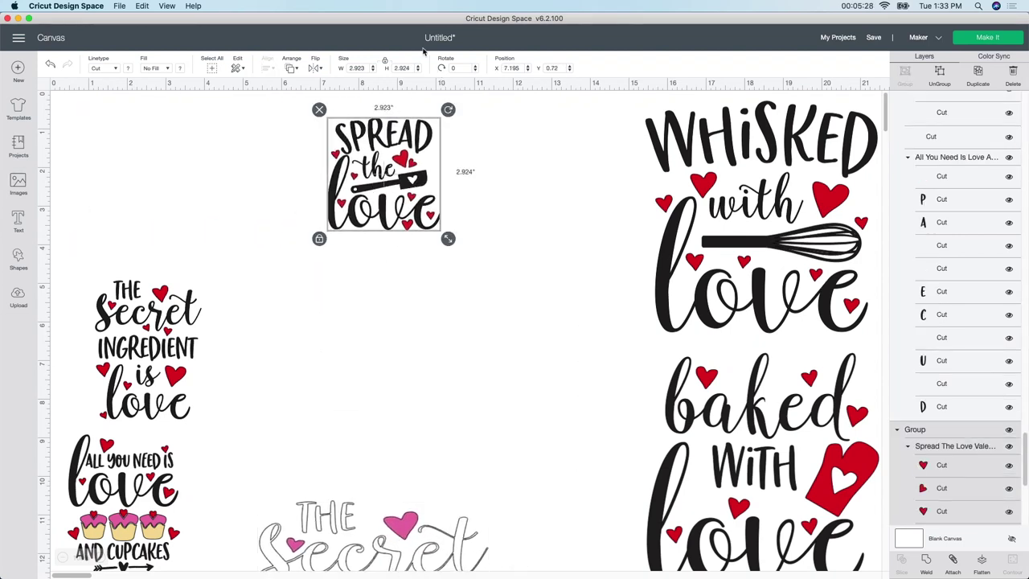
Step: Resize the Spread the Love design to 6 × 6 in and position it in the open canvas space
left_click(369, 68)
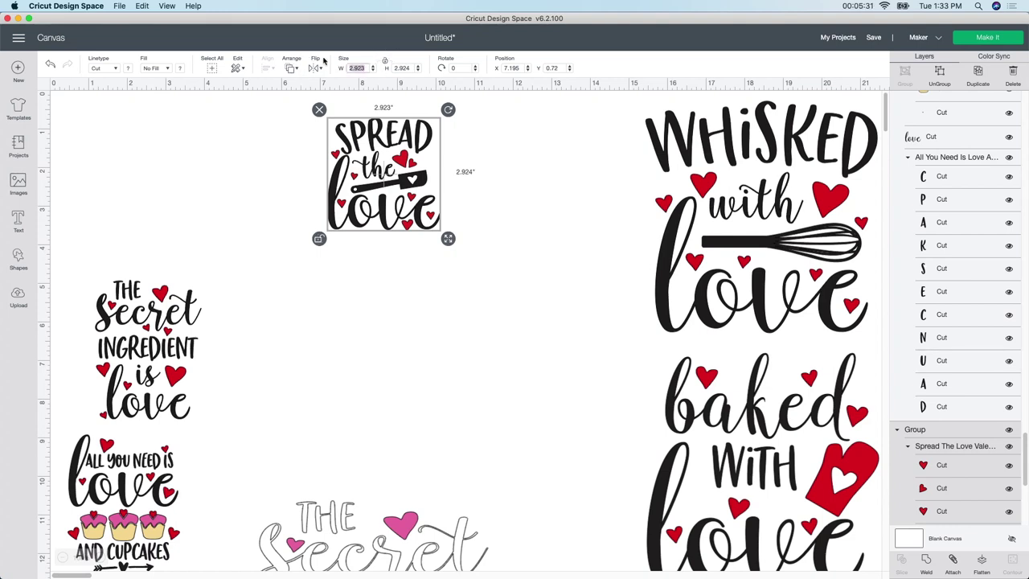
type("6")
key("Tab")
type("6")
key("Tab")
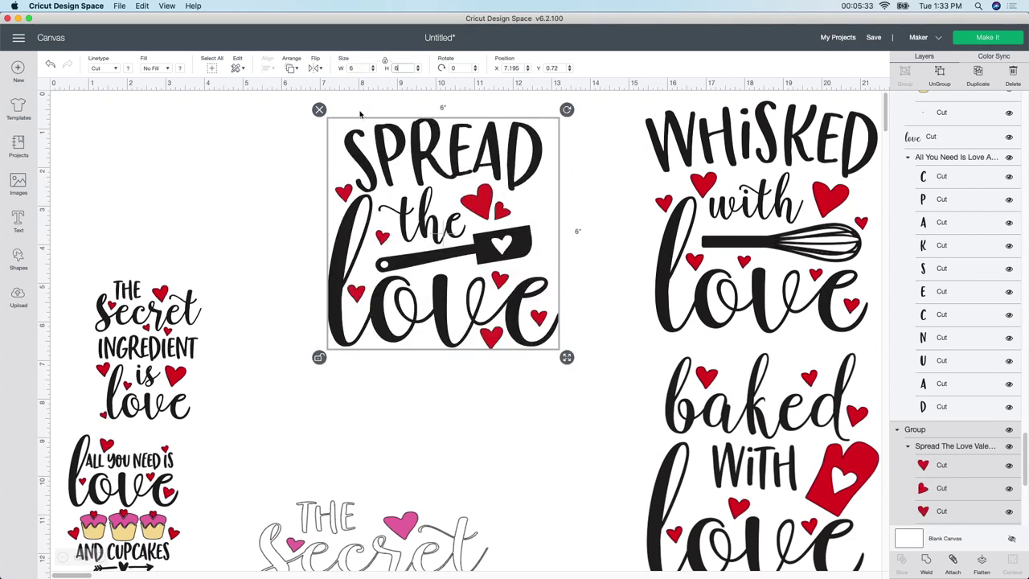
left_click_drag(450, 251, 403, 244)
left_click(570, 249)
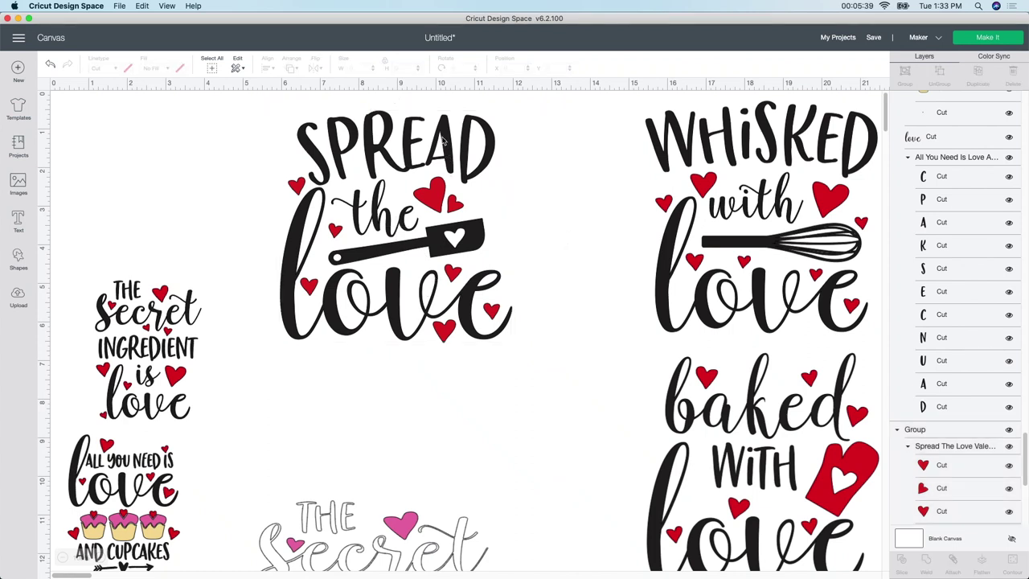
Step: Examine the Spread the Love layers to identify the spatula, the separate words and the letters of SPREAD
left_click(473, 243)
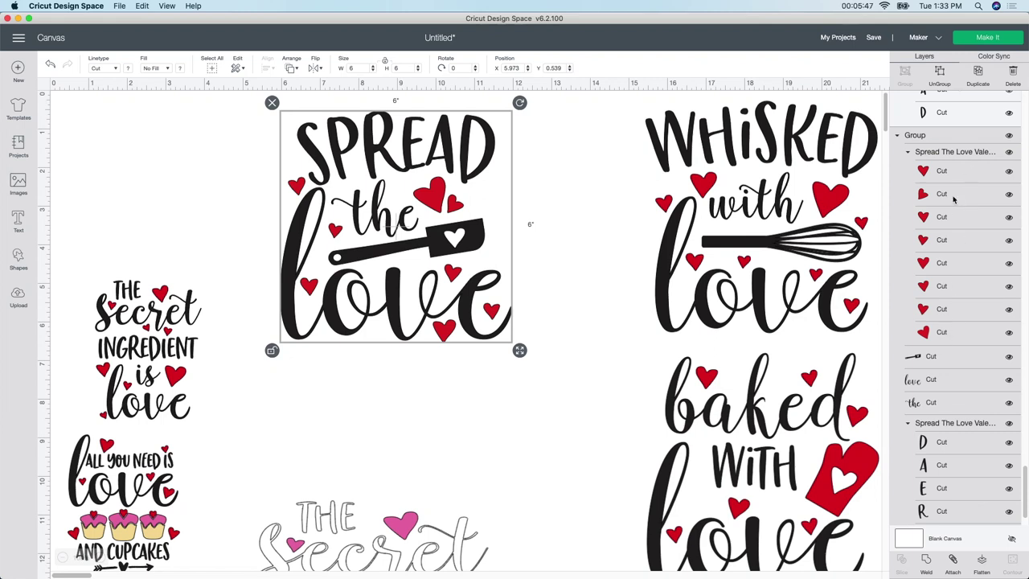
left_click(933, 359)
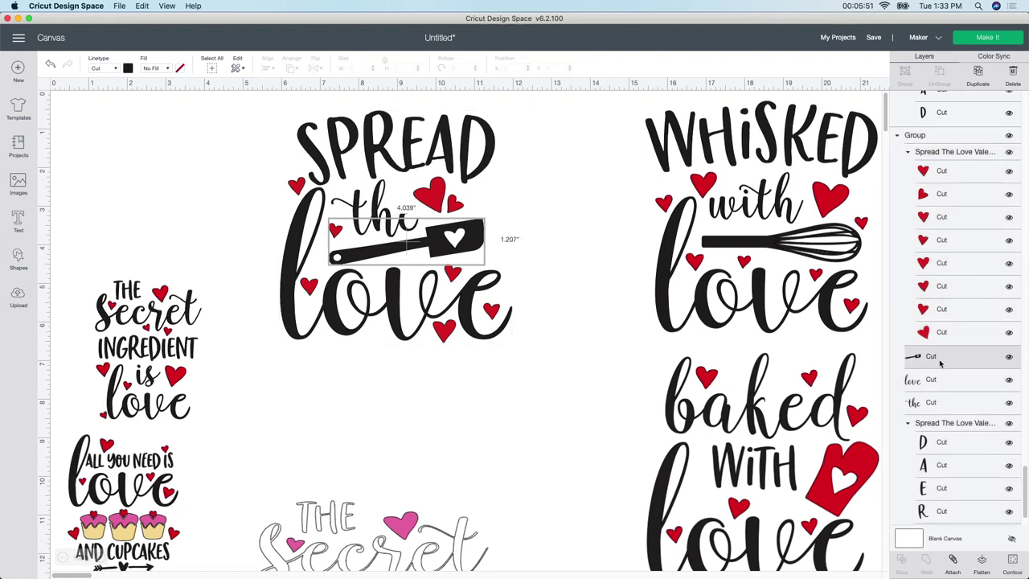
left_click(930, 379)
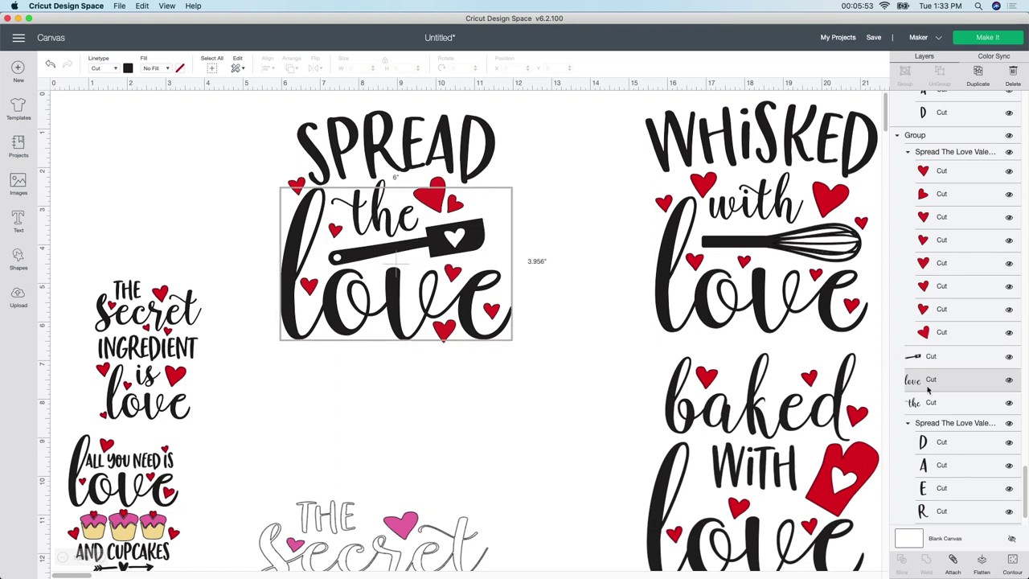
left_click(931, 403)
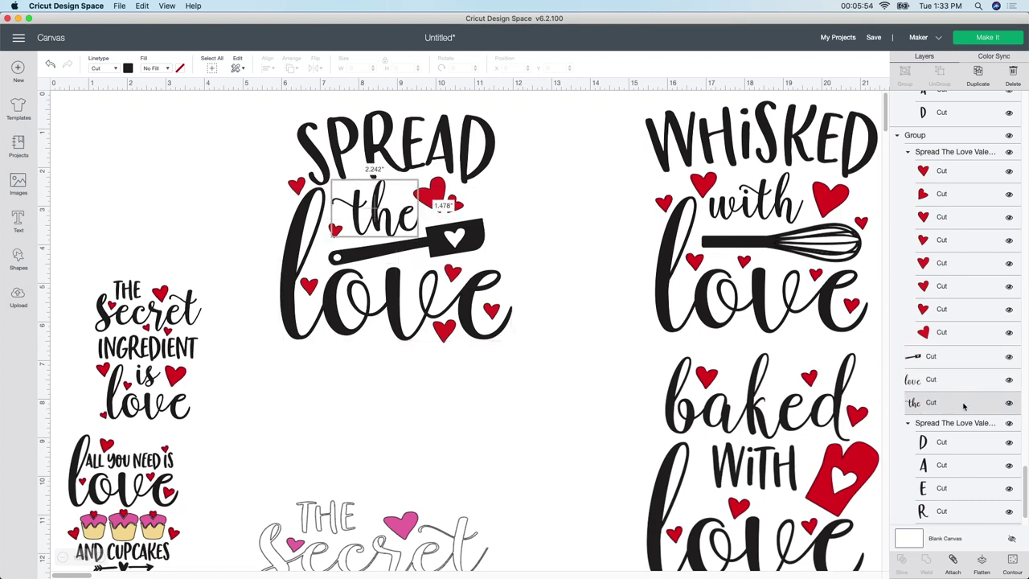
left_click(938, 361, "shift")
left_click(941, 383, "shift")
scroll(941, 384, "down", 10)
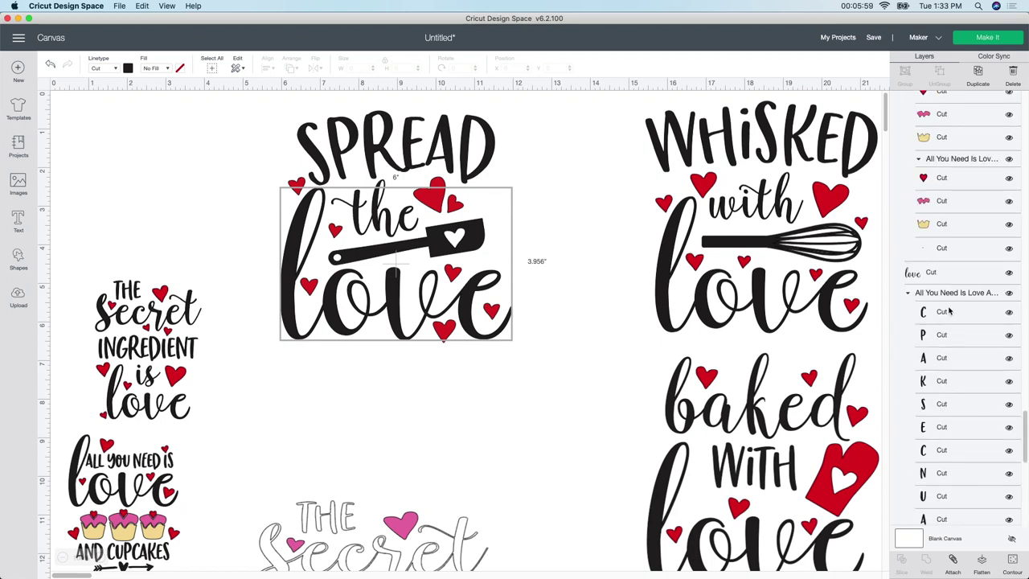
left_click(948, 311)
key("super+z")
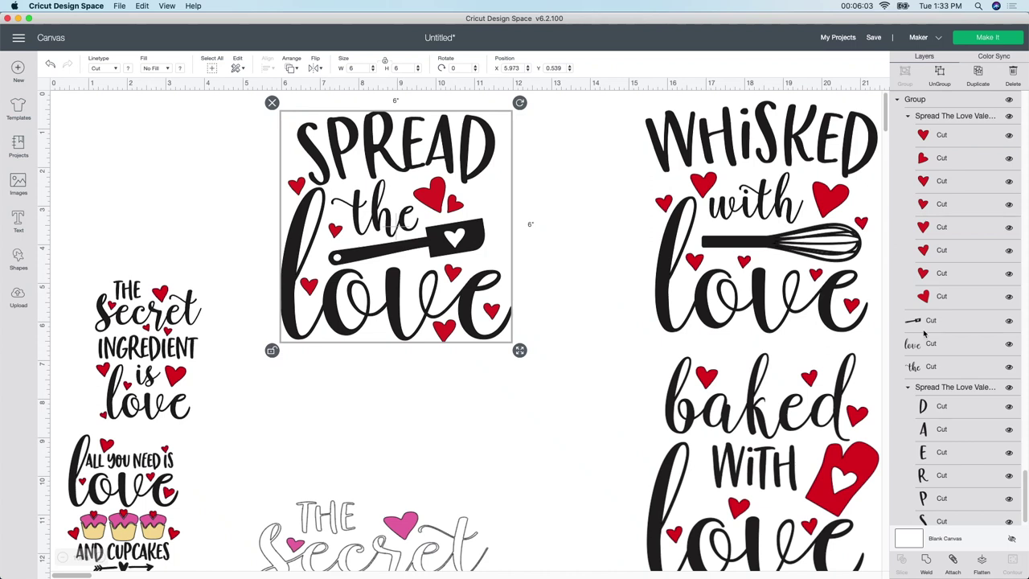
scroll(942, 318, "down", 1)
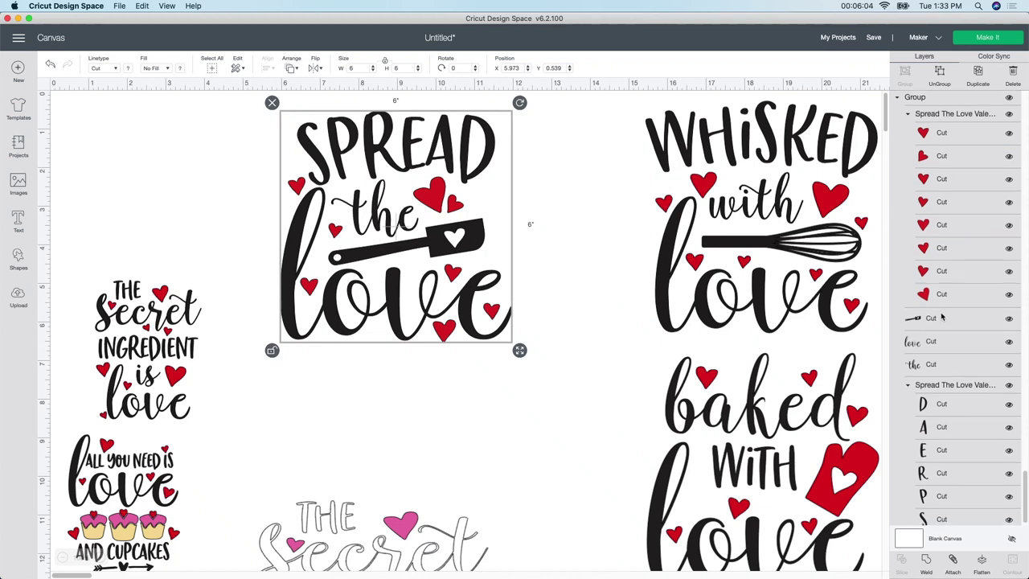
left_click(946, 383)
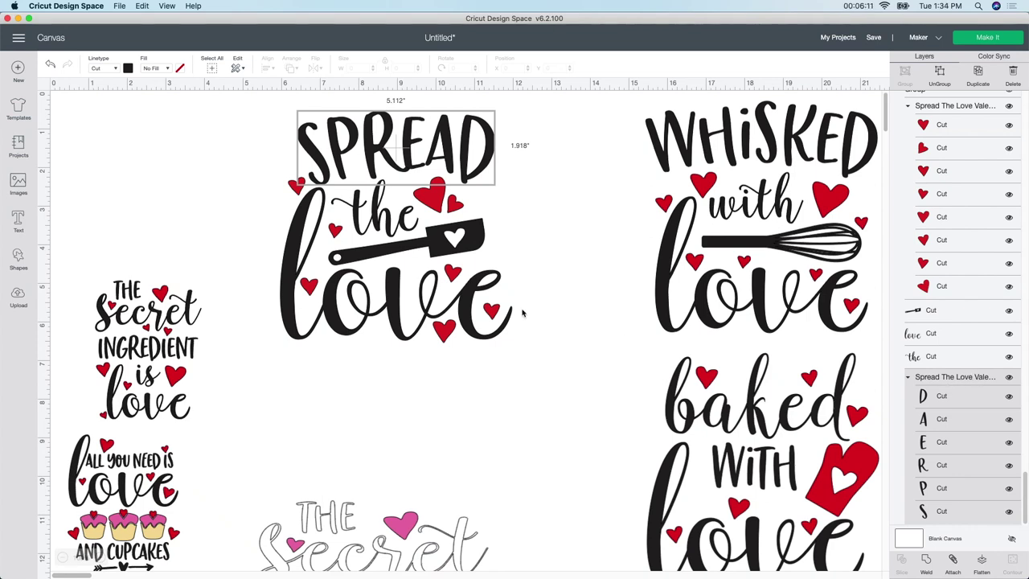
left_click(452, 285)
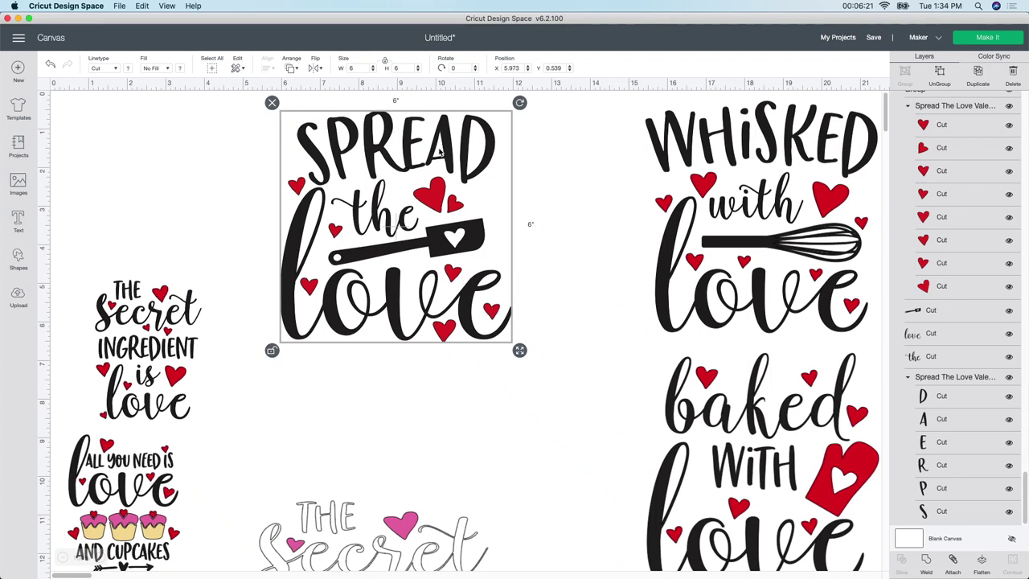
left_click(578, 163)
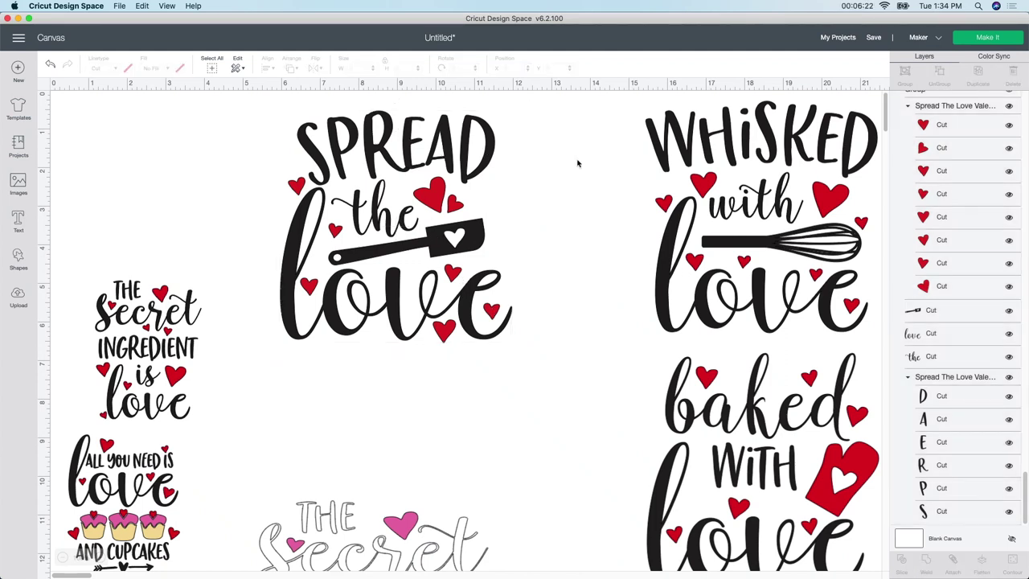
Step: Select the SPREAD letters, the words "the" and "love" and the spatula, and weld them into one layer
left_click(493, 143)
left_click(974, 384)
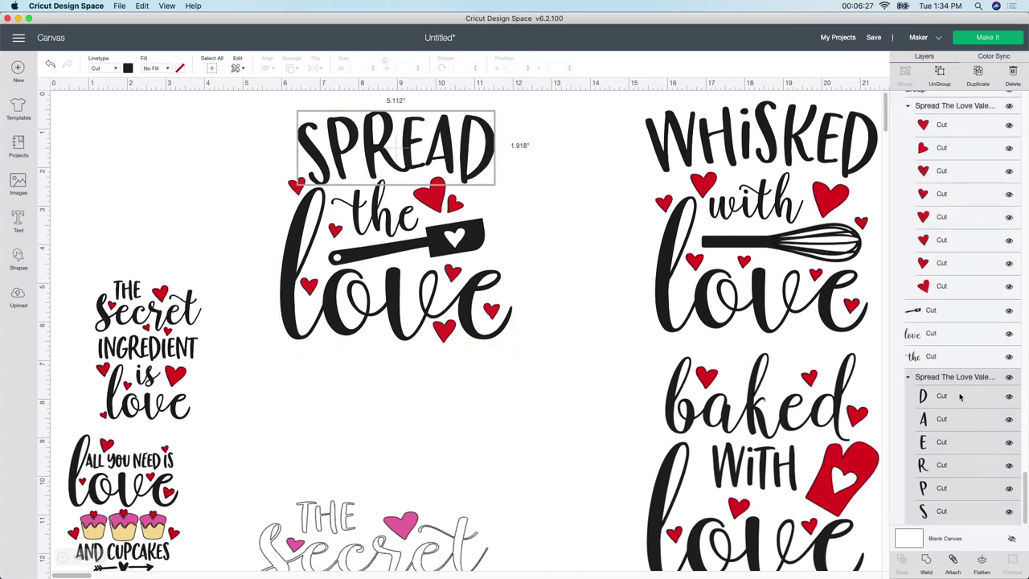
left_click(930, 362, "shift")
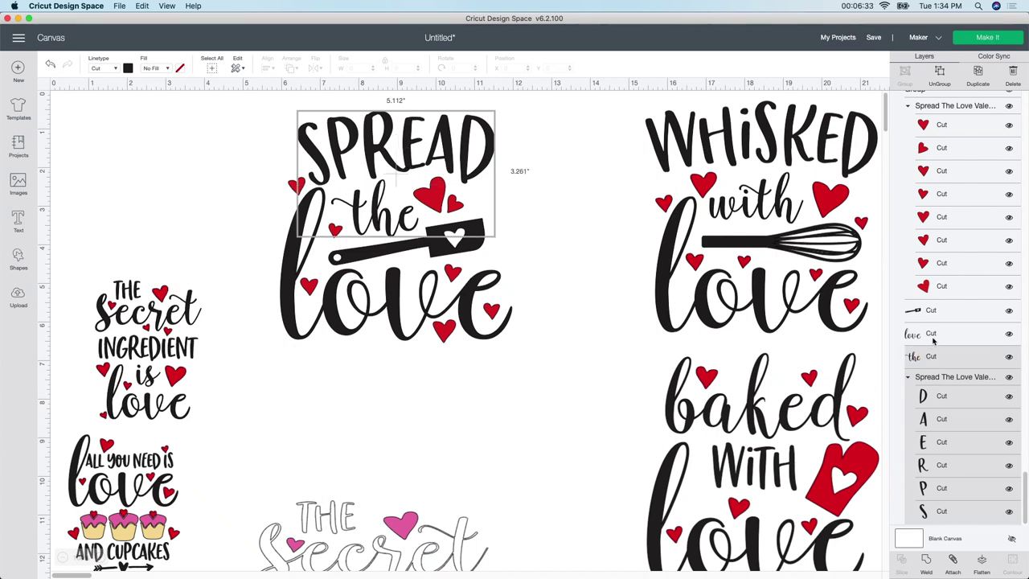
left_click(933, 341, "shift")
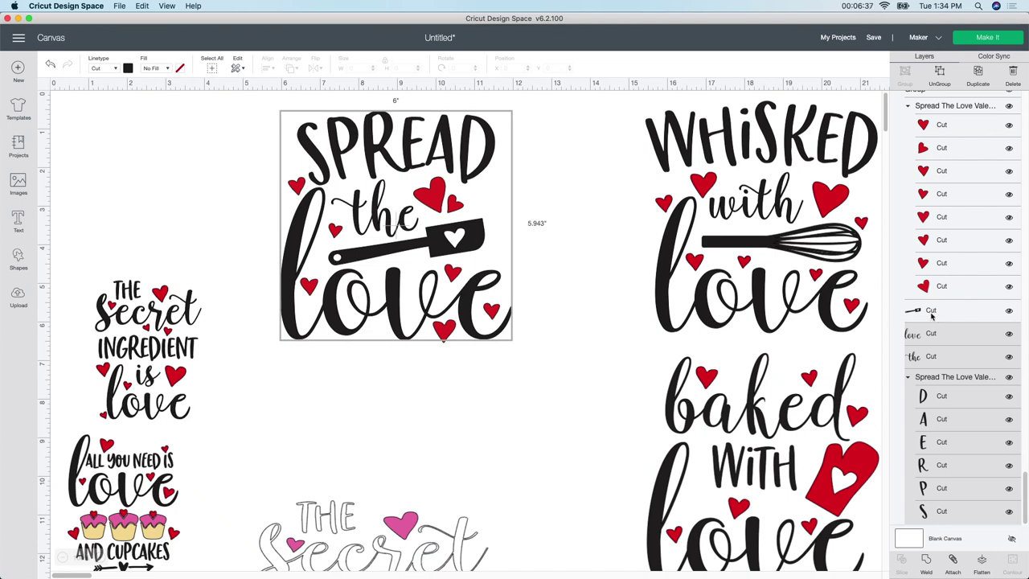
left_click(930, 315, "shift")
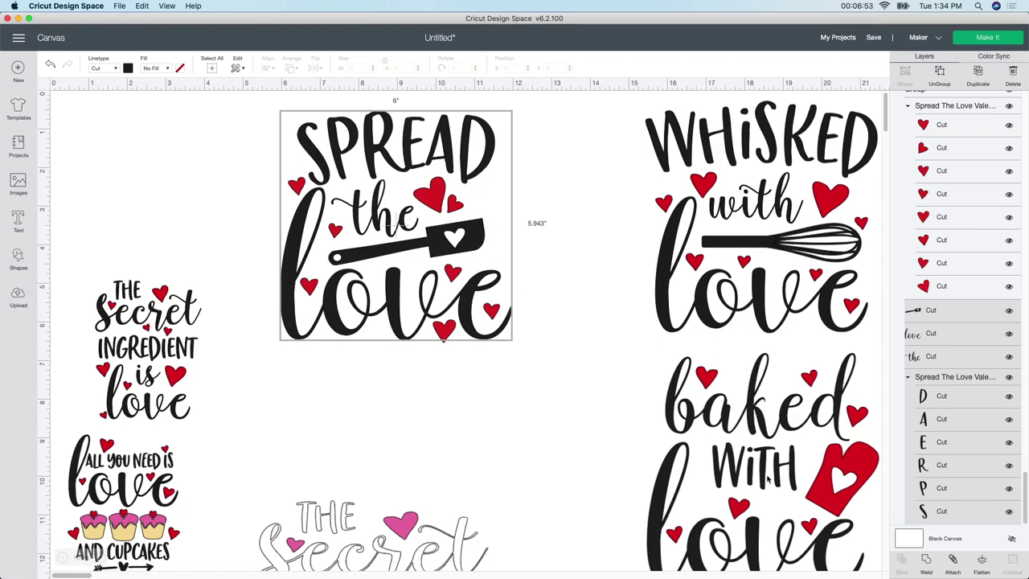
left_click(927, 563)
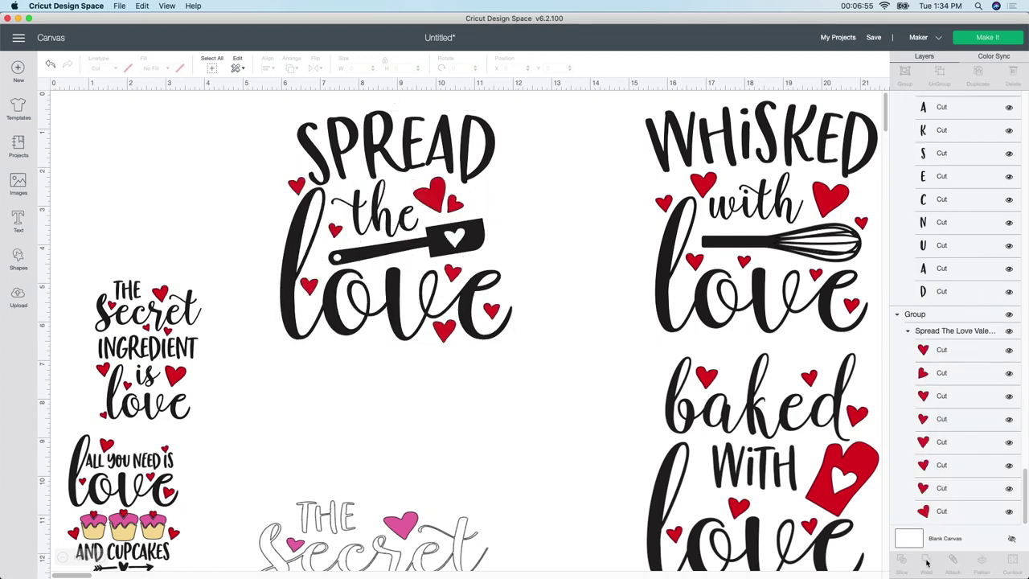
Step: Pull the welded Spread the Love lettering away from its red hearts and move it back among them
left_click_drag(461, 251, 531, 238)
left_click(300, 187)
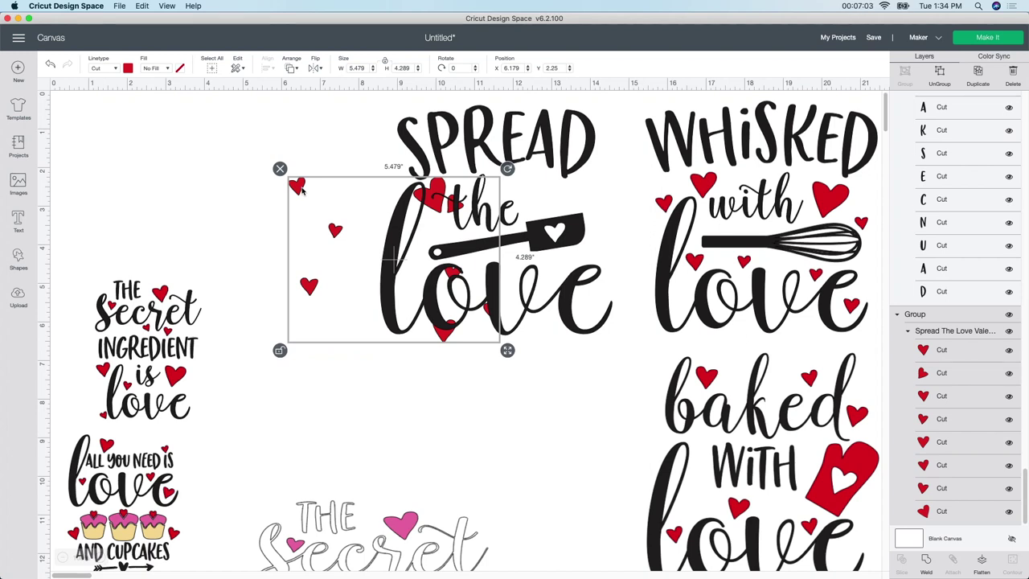
left_click_drag(552, 235, 442, 249)
left_click(942, 235)
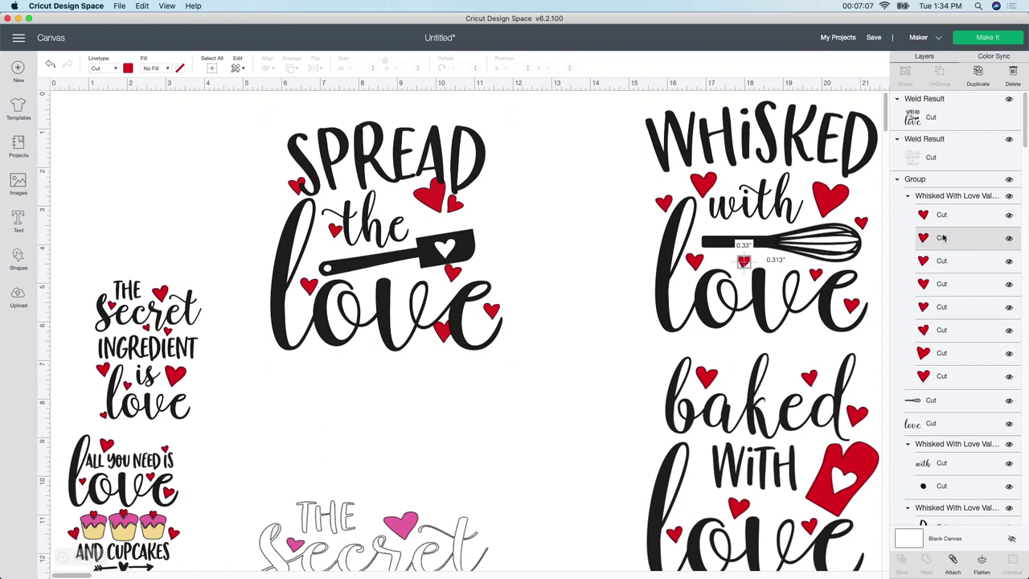
left_click(944, 260)
left_click(441, 207)
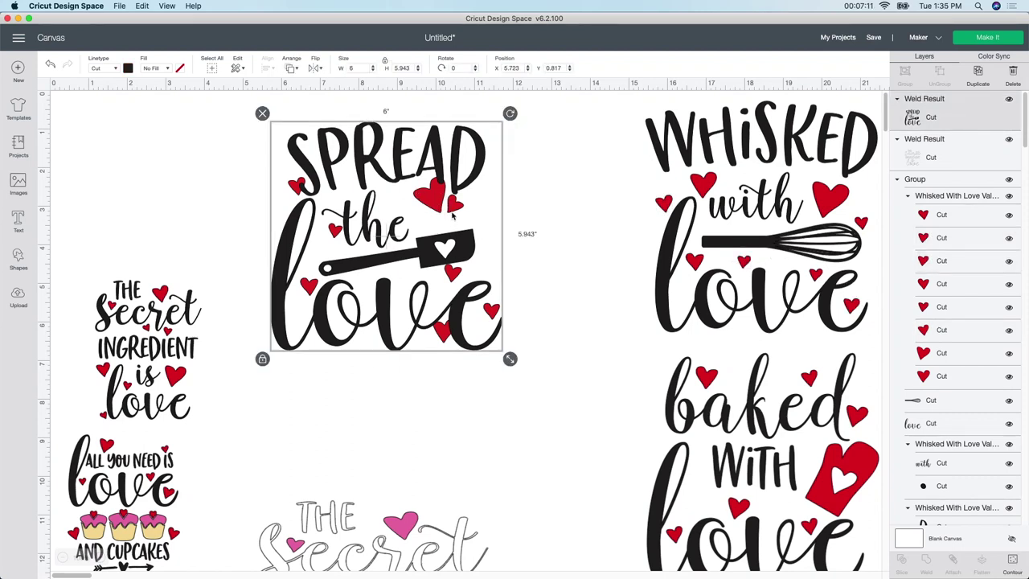
scroll(378, 269, "down", 5)
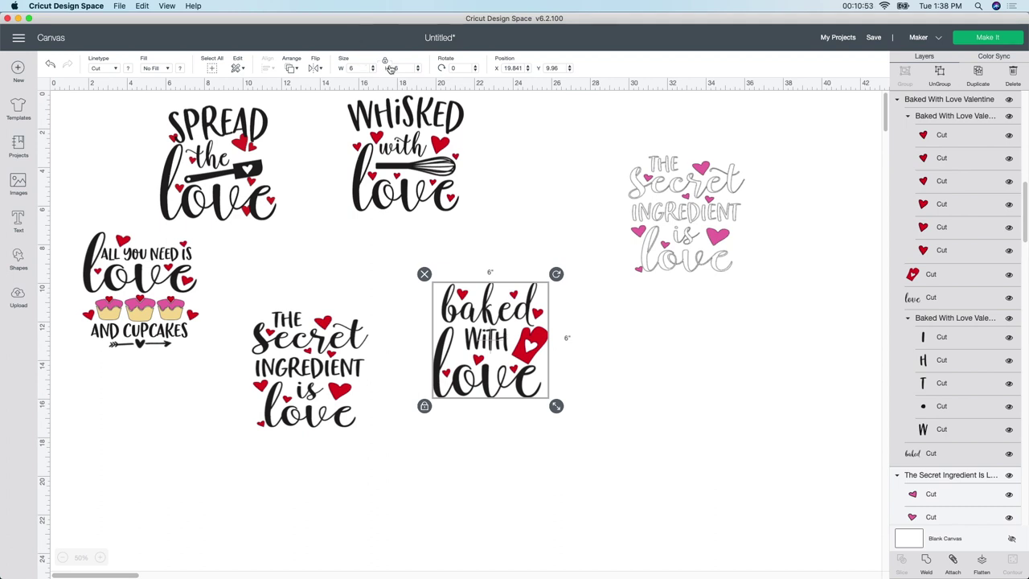
Step: Ungroup the Baked With Love design so its hearts, oven mitt and lettering can be selected separately
left_click(100, 558)
left_click(100, 557)
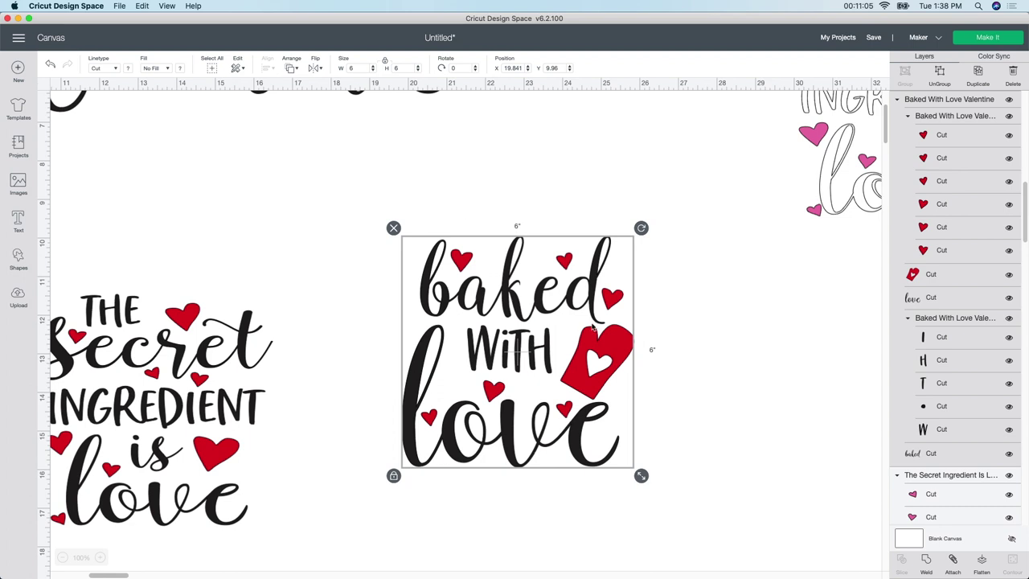
left_click(941, 74)
left_click(599, 354)
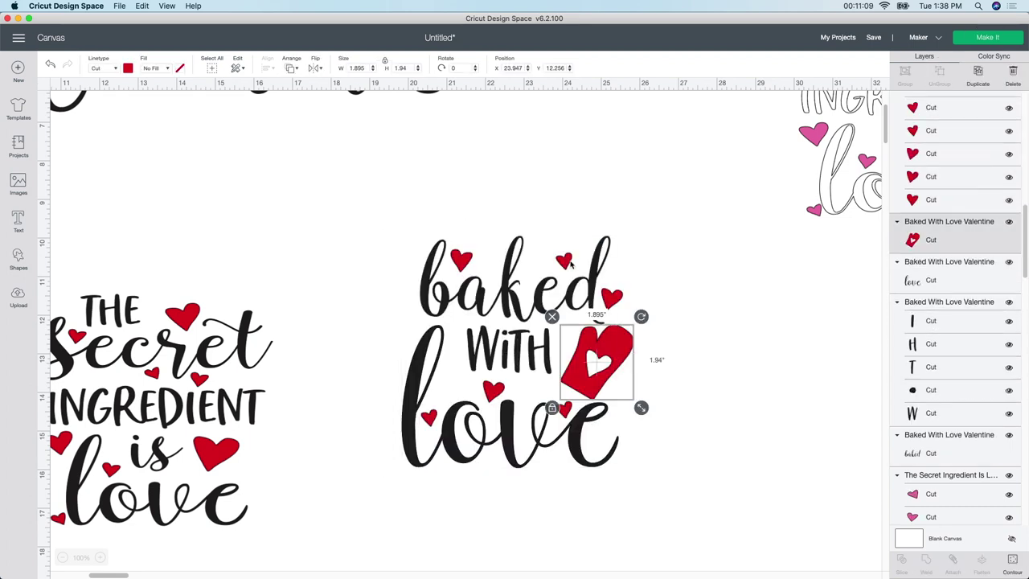
left_click(604, 301)
left_click(562, 230)
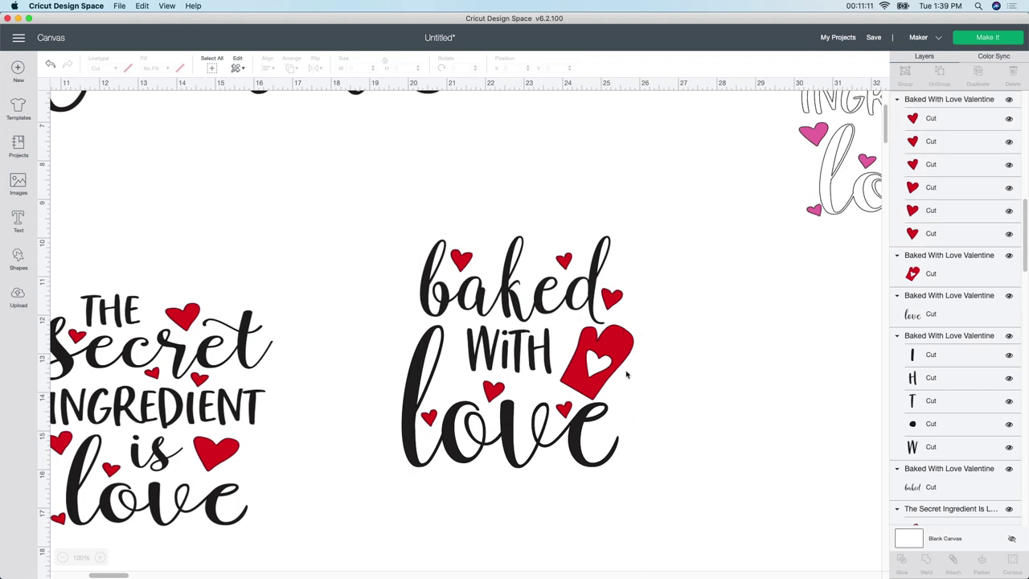
Step: Attach the red hearts and oven mitt of Baked With Love to each other and shift them slightly as one piece
left_click_drag(461, 262, 465, 263)
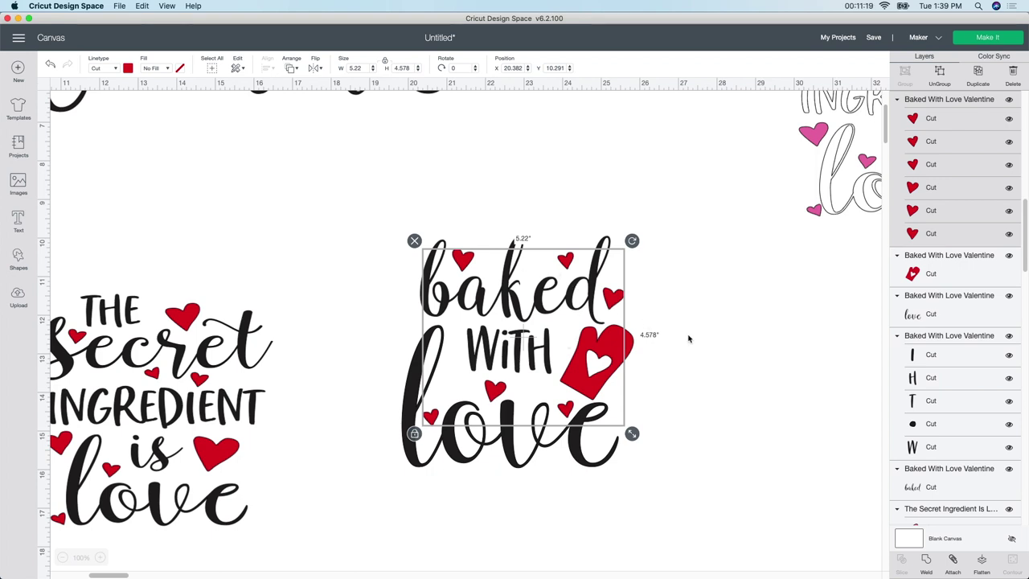
left_click(629, 347, "shift")
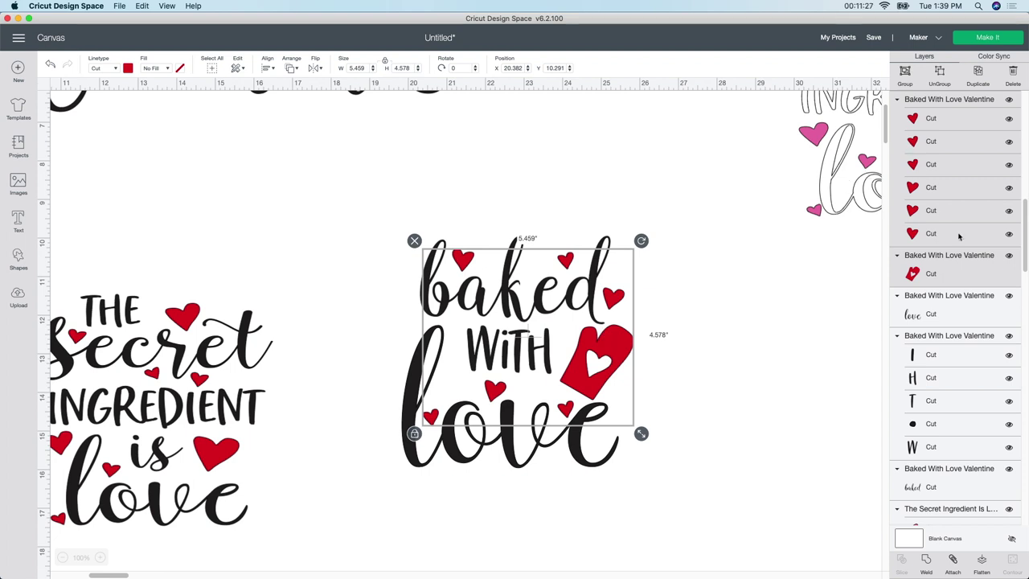
left_click(953, 563)
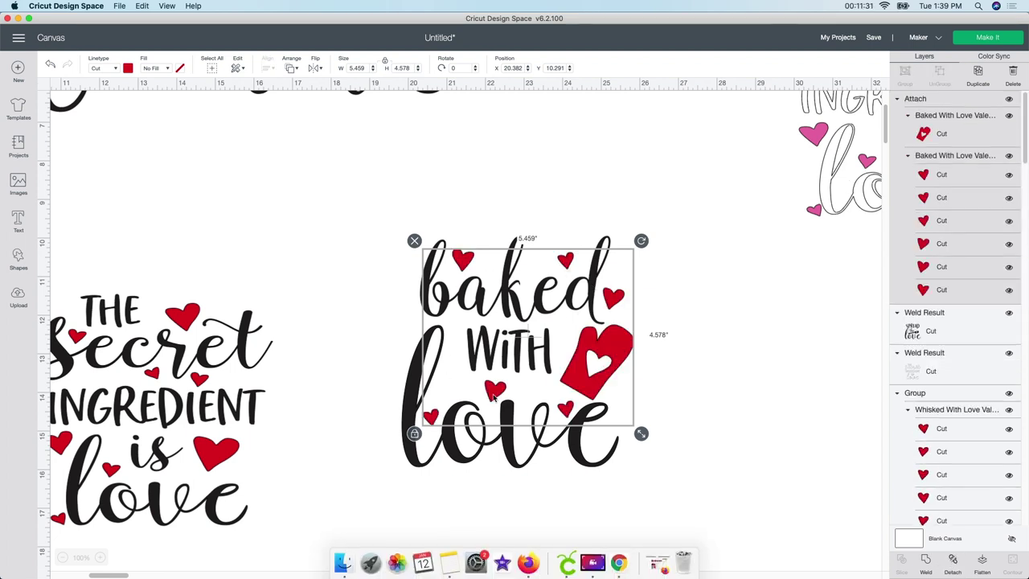
mouse_move(595, 370)
left_mouse_down()
mouse_move(639, 334)
mouse_move(598, 319)
mouse_move(640, 335)
mouse_move(600, 368)
left_mouse_up()
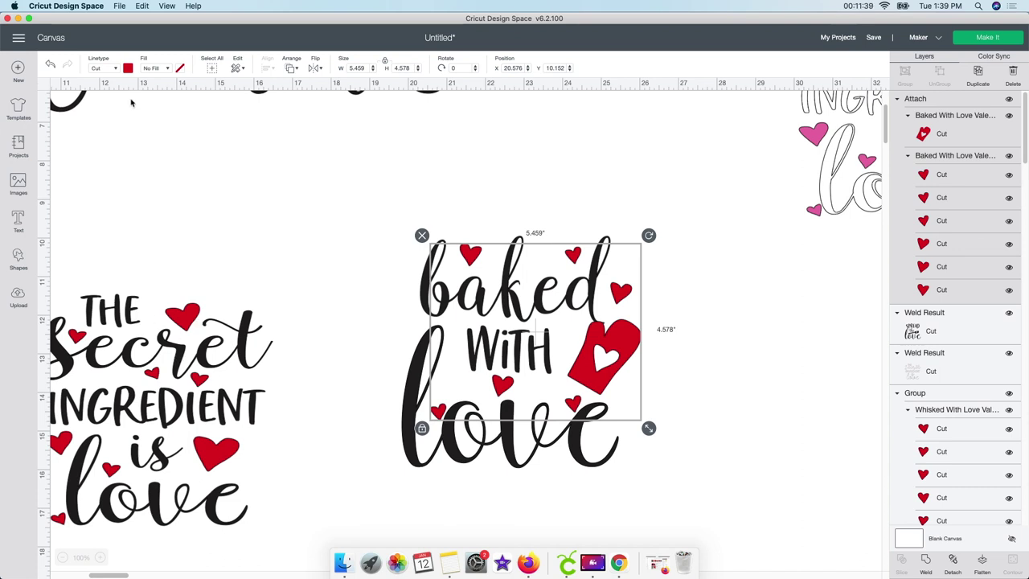
Step: Change the material color of the attached Baked With Love hearts and oven mitt to dark red
left_click(129, 69)
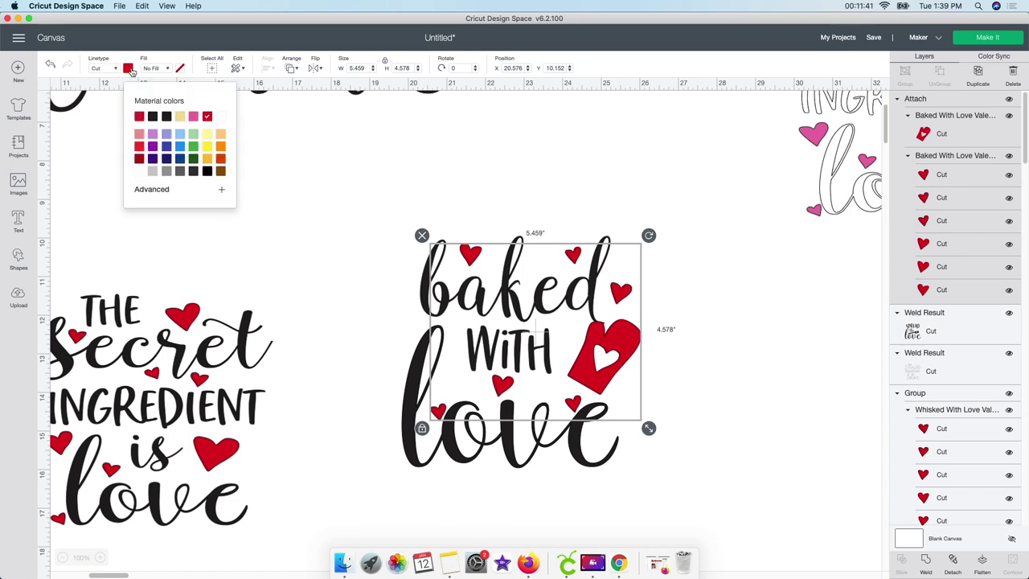
left_click(139, 160)
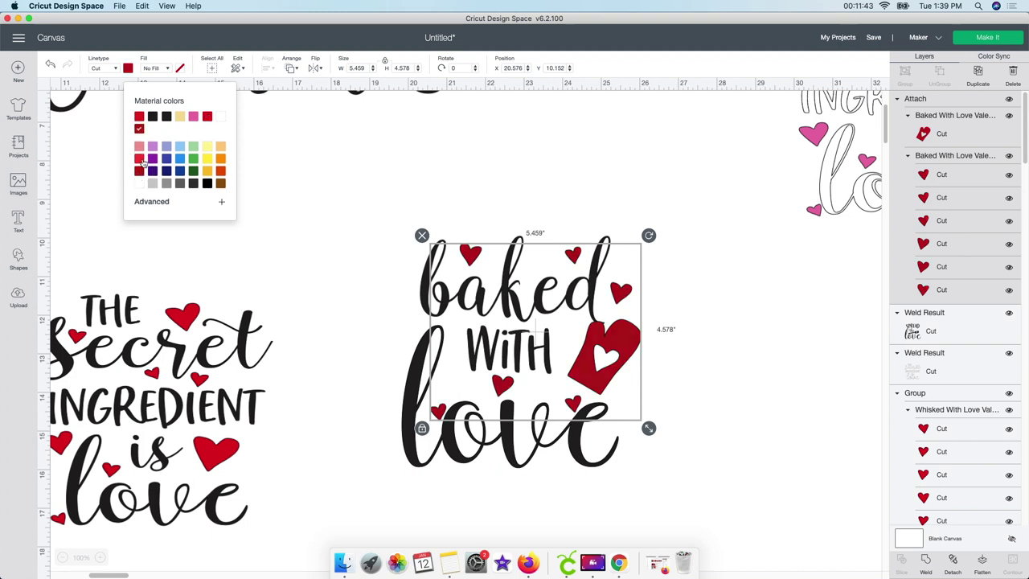
left_click(684, 367)
left_click(576, 349)
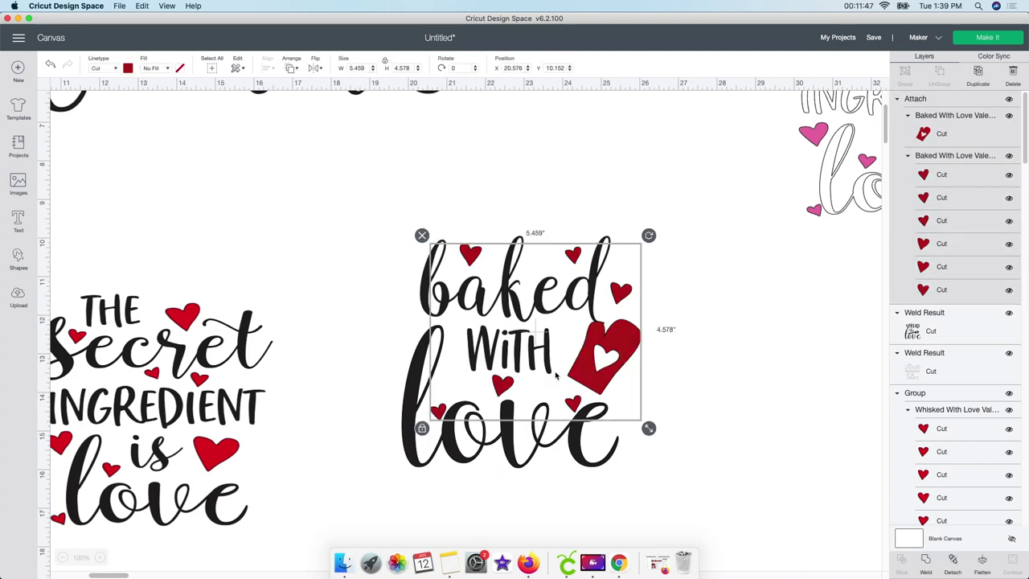
left_click(64, 557)
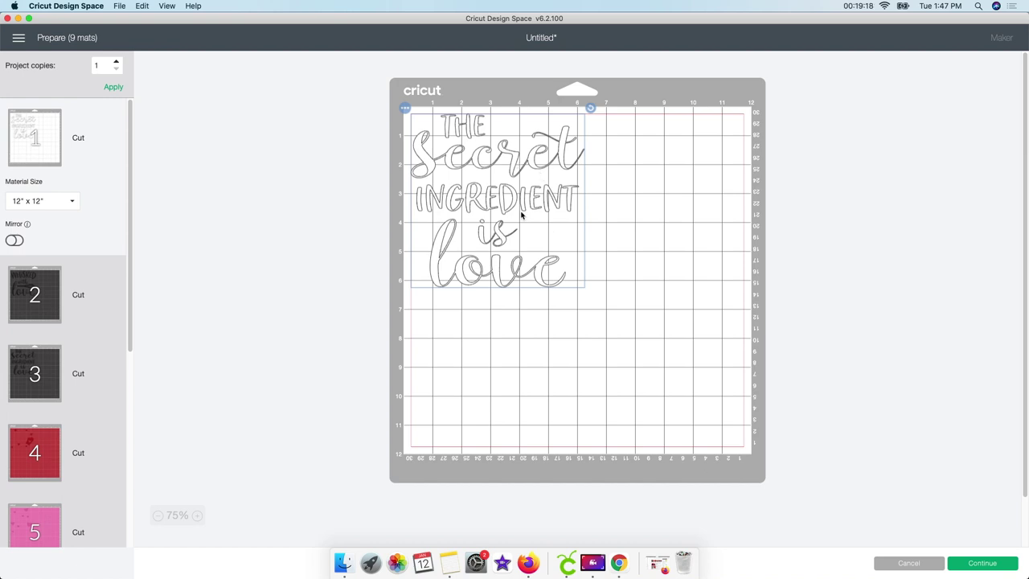
Step: Move The Secret Ingredient Is Love lettering from mat 3 to mat 2 and place it in the mat's lower-right corner
left_click(25, 304)
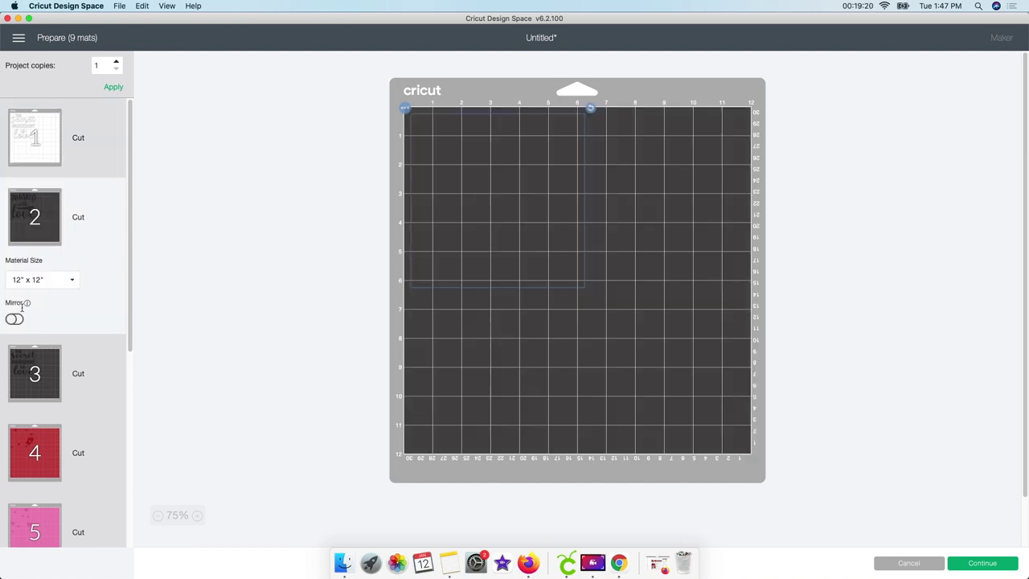
left_click(28, 366)
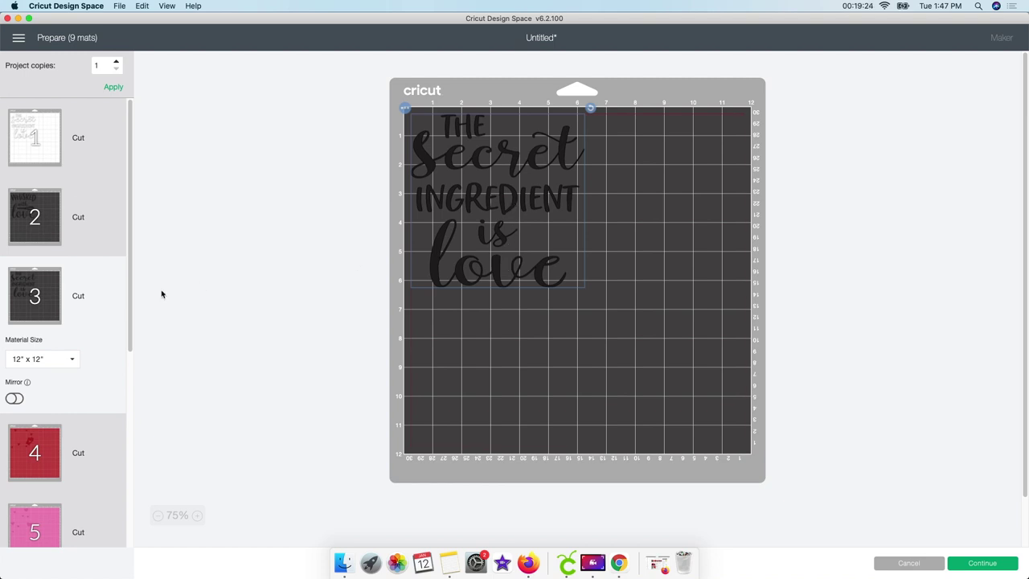
left_click(61, 223)
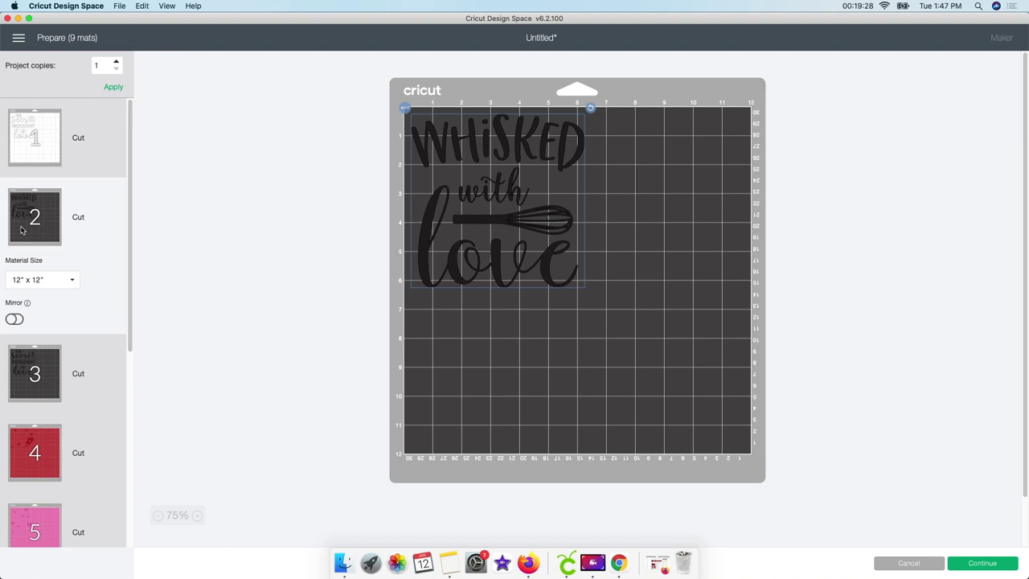
left_click(42, 375)
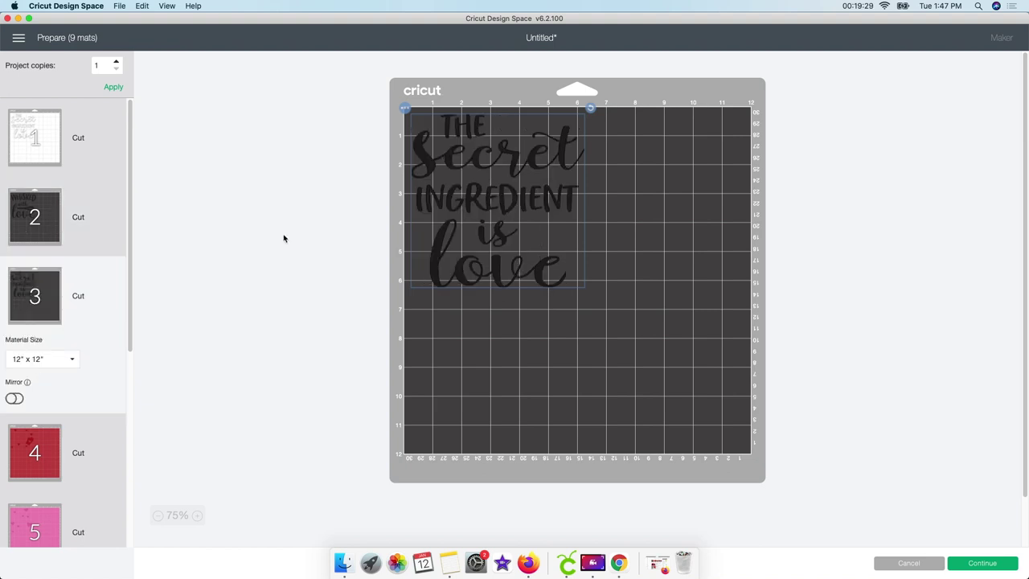
left_click(406, 110)
left_click(405, 126)
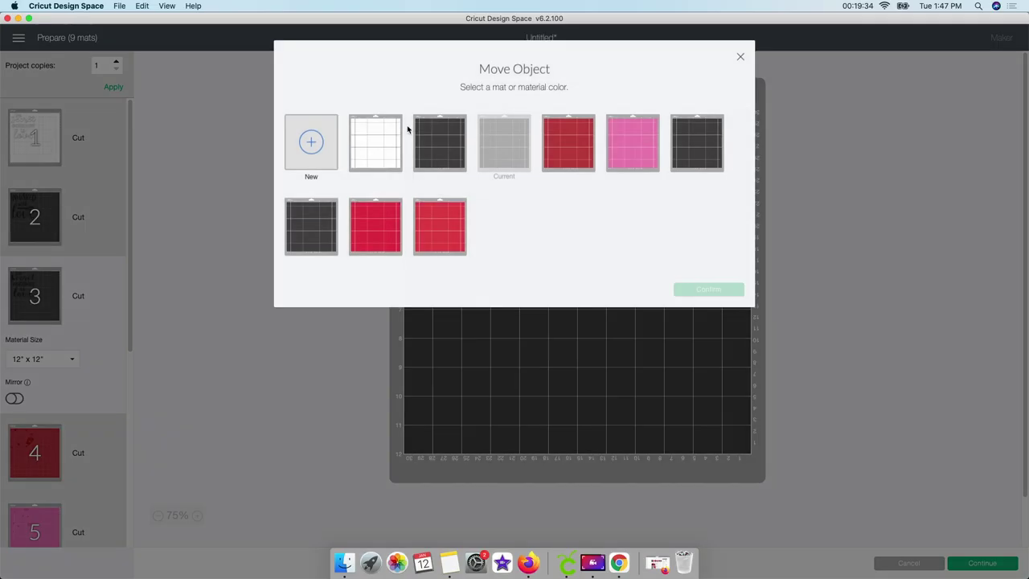
left_click(439, 156)
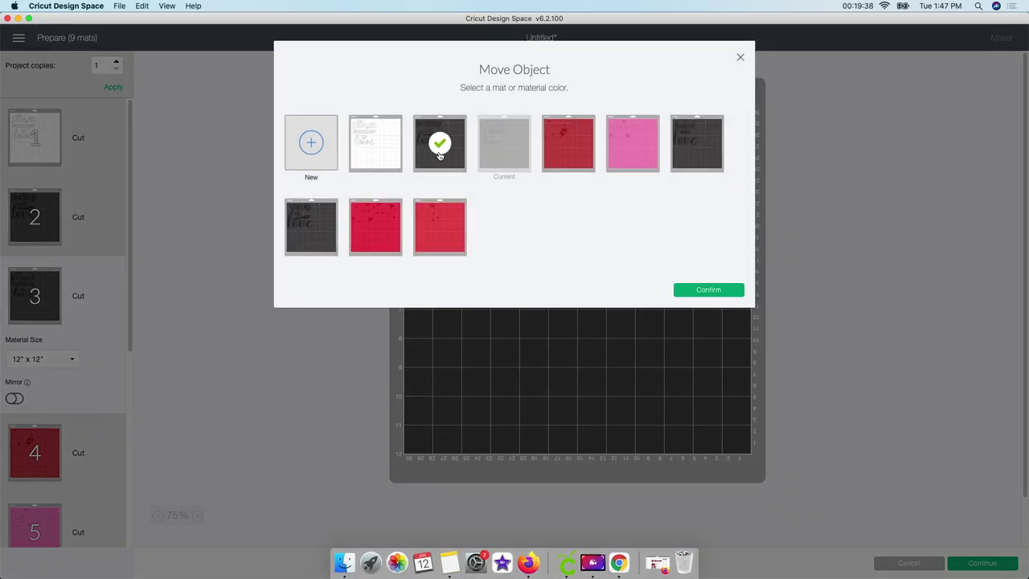
left_click(720, 289)
left_click_drag(496, 236, 733, 375)
left_click(480, 364)
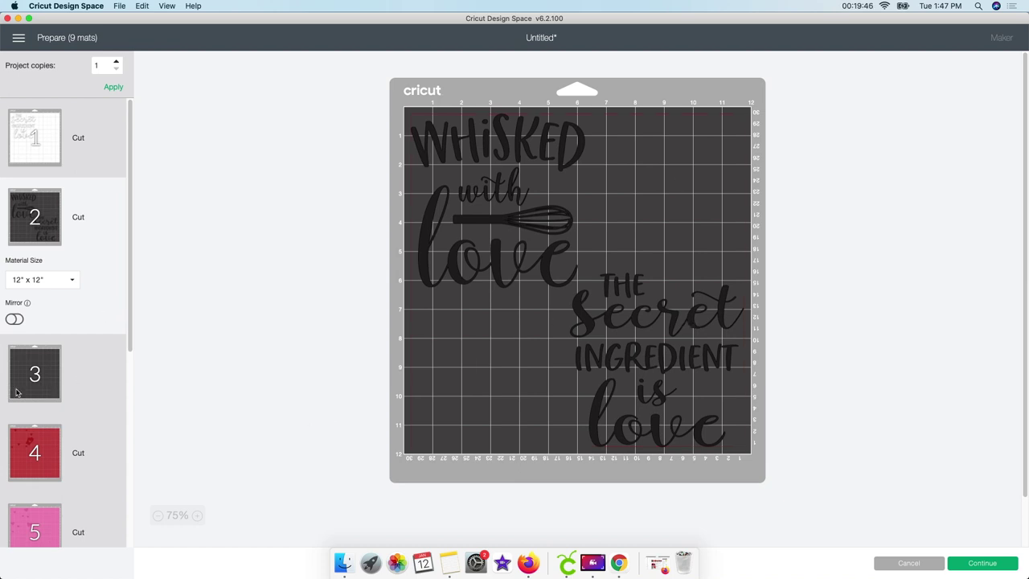
Step: Move the Baked With Love lettering from mat 6 to mat 2 and place it below Whisked With Love
left_click(36, 376)
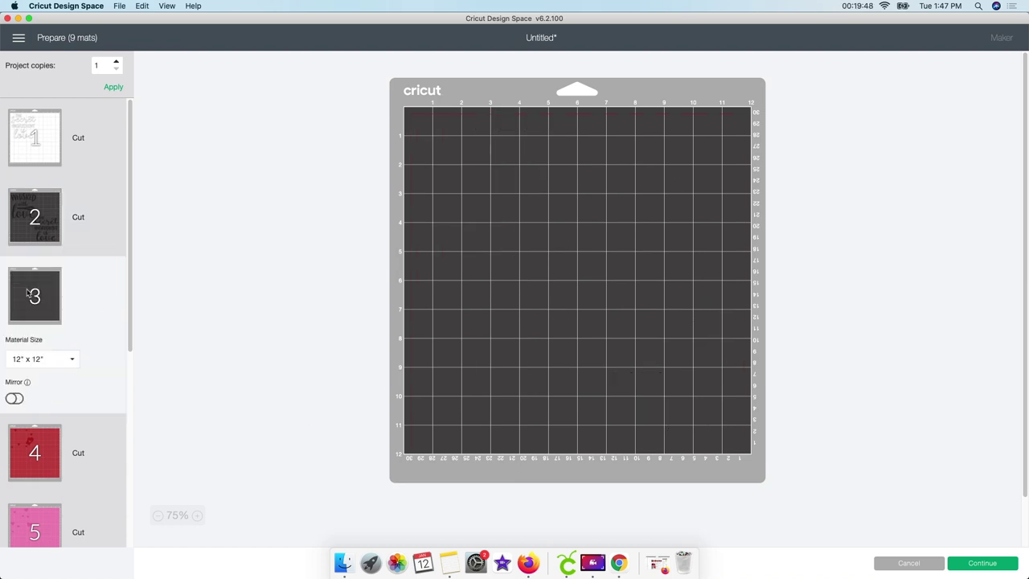
left_click(42, 237)
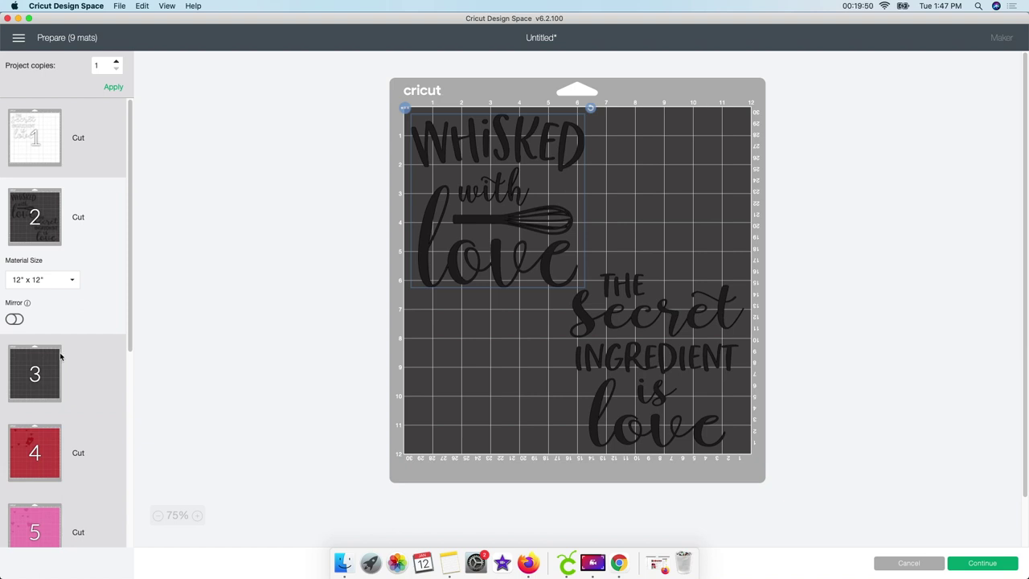
scroll(54, 385, "down", 5)
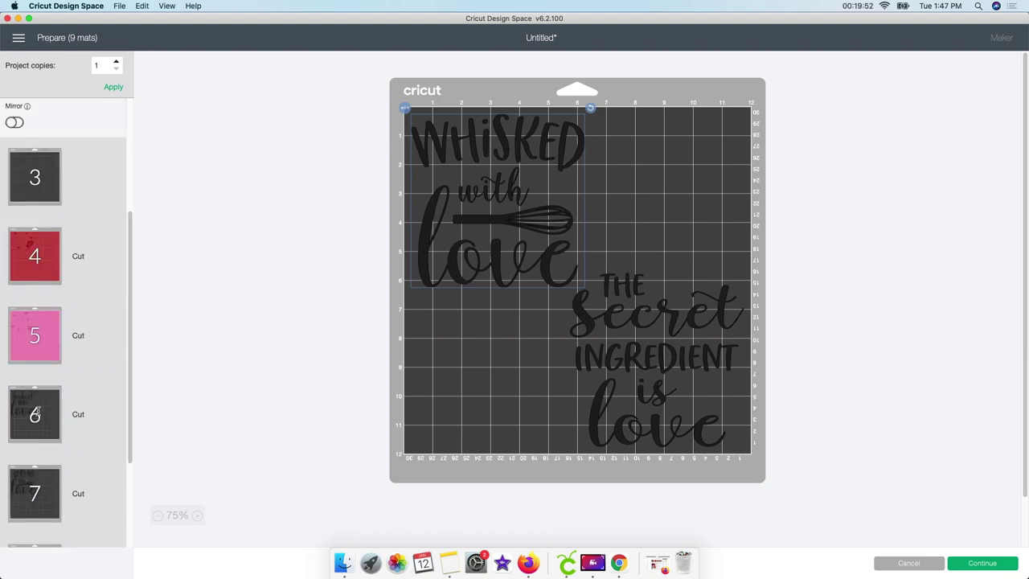
left_click(38, 412)
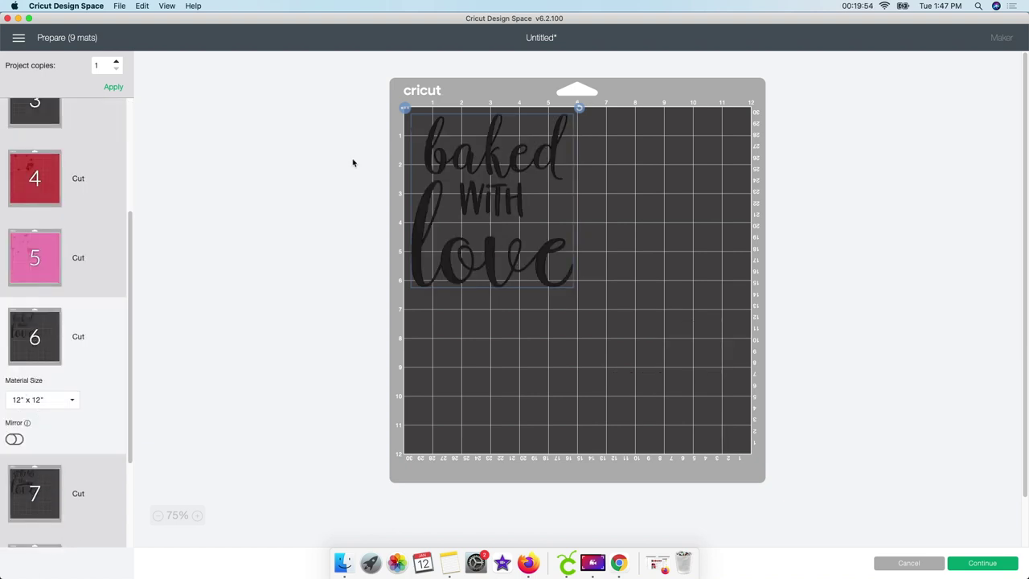
left_click(405, 107)
left_click(406, 123)
left_click(440, 143)
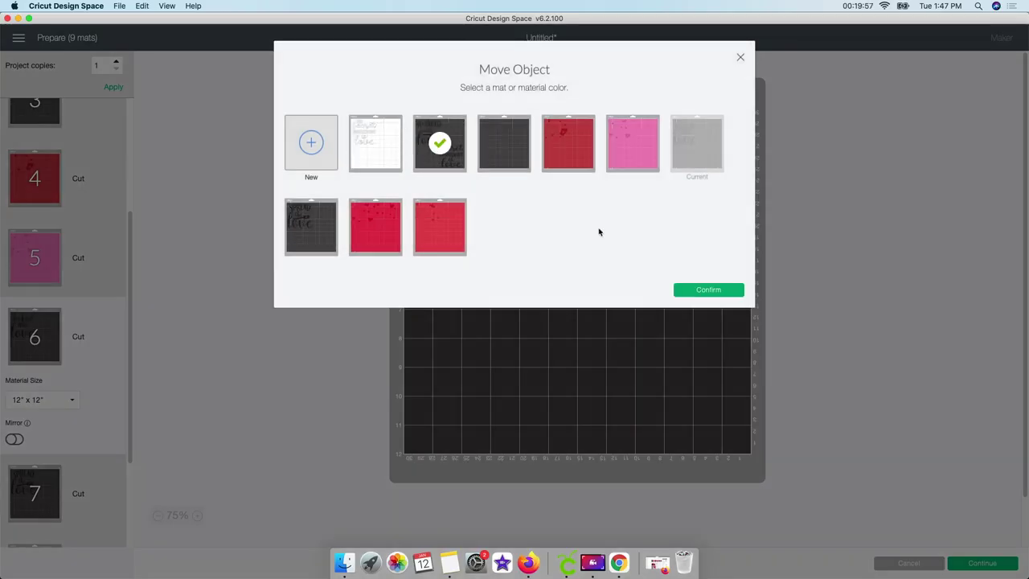
left_click(696, 290)
left_click_drag(465, 270, 464, 428)
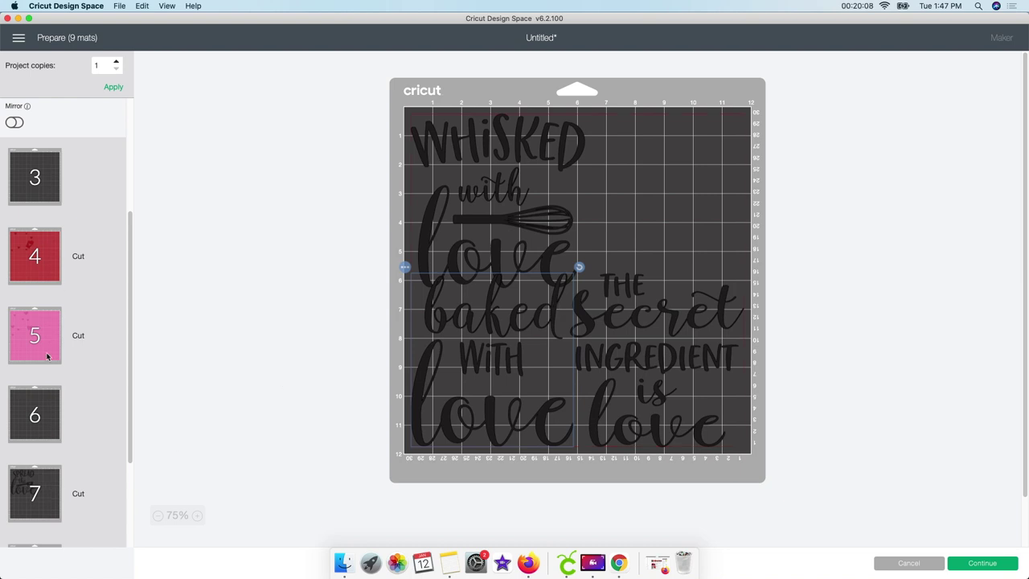
Step: Set the material size of mat 2 to 12" x 24"
scroll(35, 433, "down", 1)
scroll(35, 433, "down", 3)
scroll(35, 433, "up", 6)
left_click(48, 227)
left_click(48, 280)
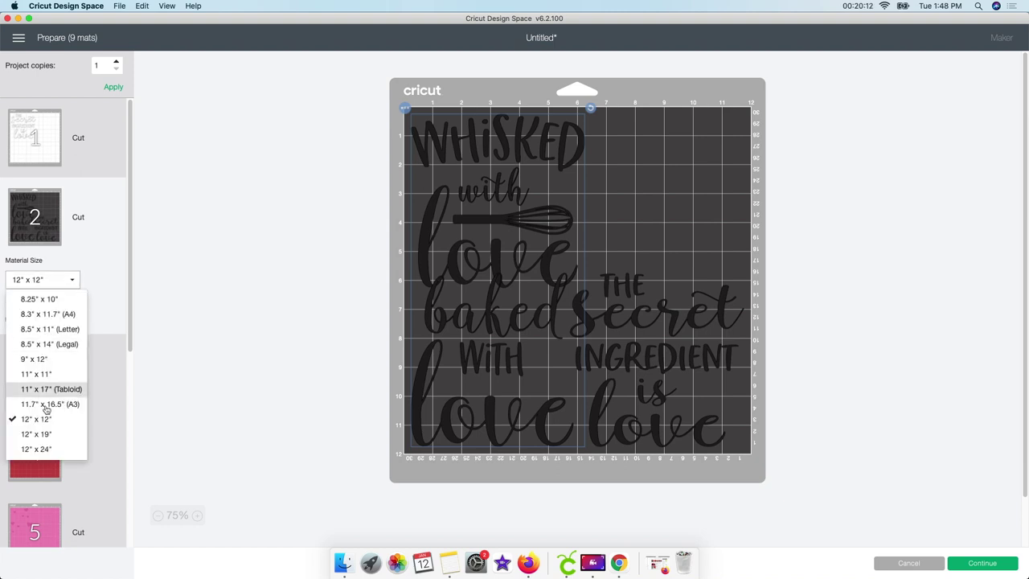
left_click(38, 450)
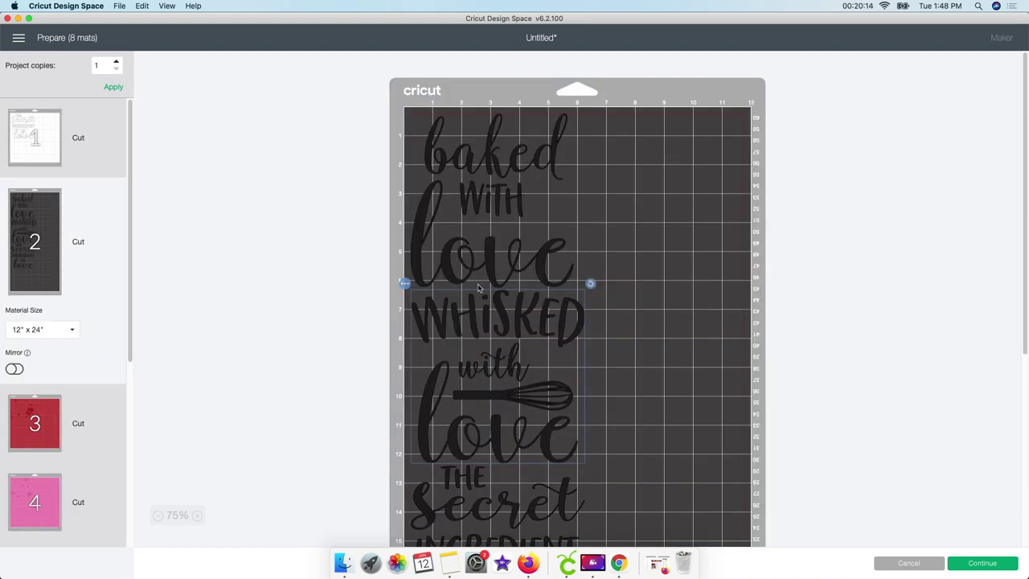
Step: On mat 2, place Whisked With Love beside Baked With Love and The Secret Ingredient Is Love directly below Baked With Love
left_click_drag(566, 257, 740, 78)
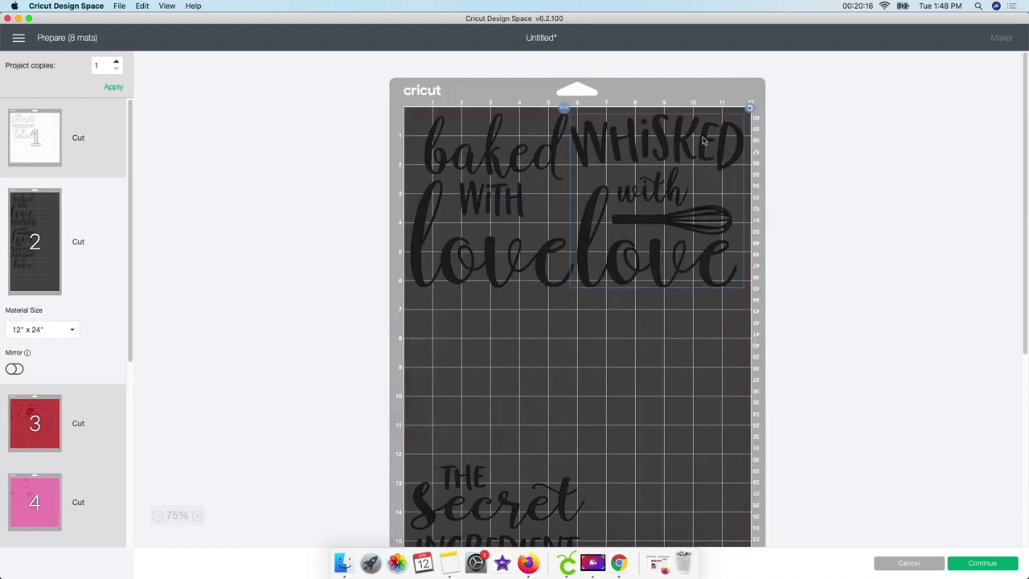
left_click_drag(483, 526, 470, 346)
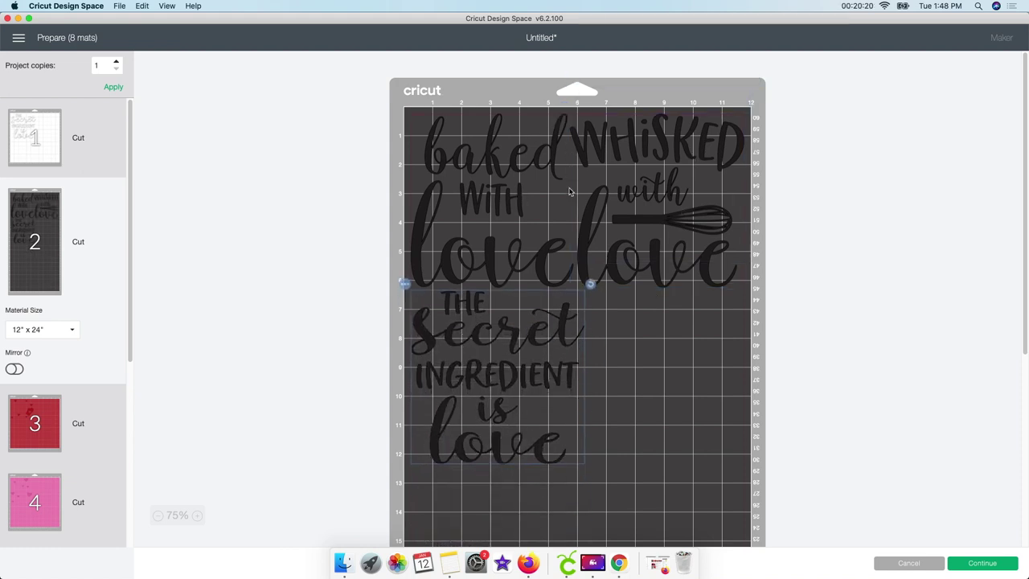
left_click(535, 304)
Step: Move the Spread the Love lettering from mat 6 to the 12" x 24" black mat
scroll(66, 346, "down", 5)
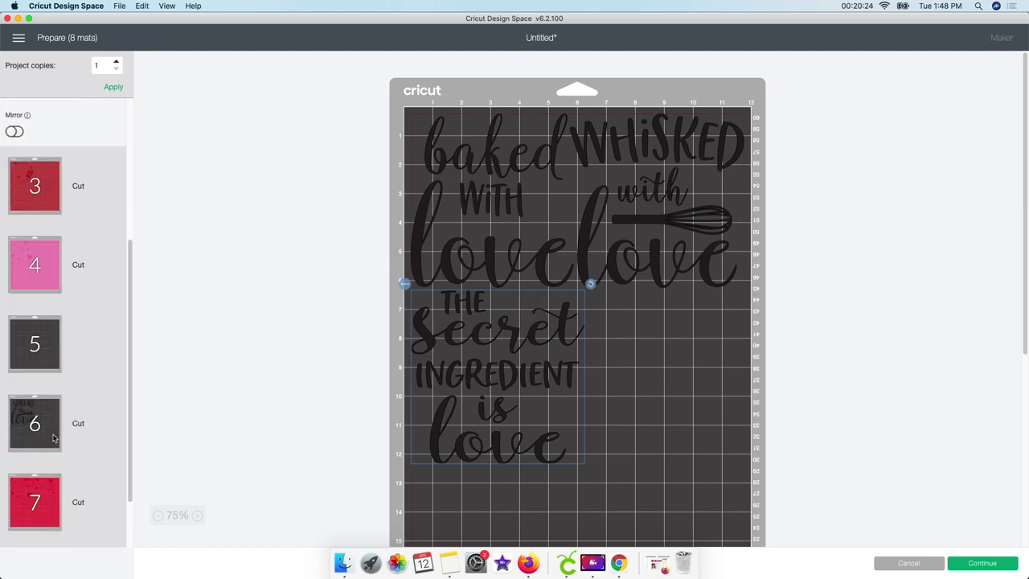
left_click(53, 438)
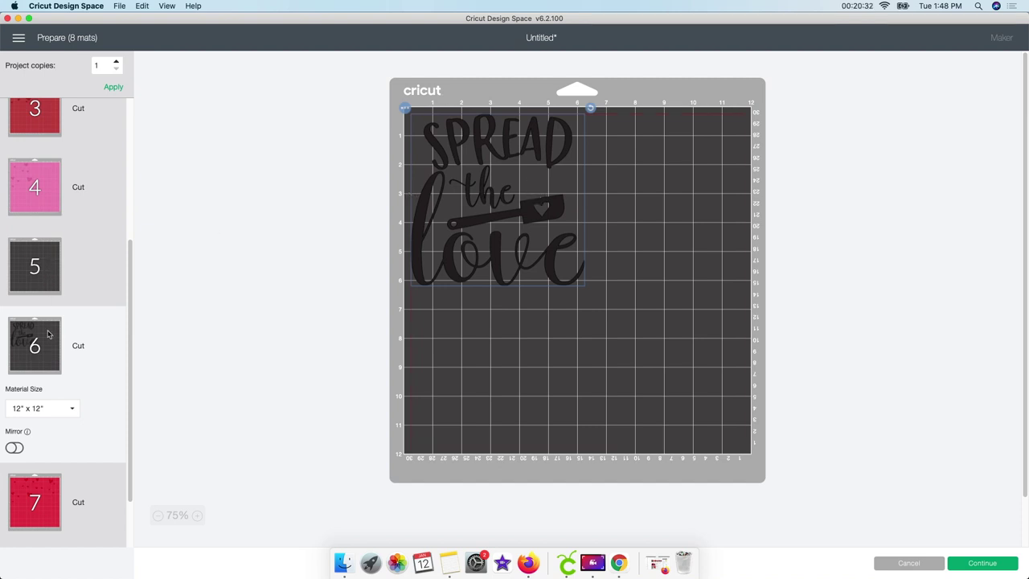
left_click(408, 109)
left_click(410, 125)
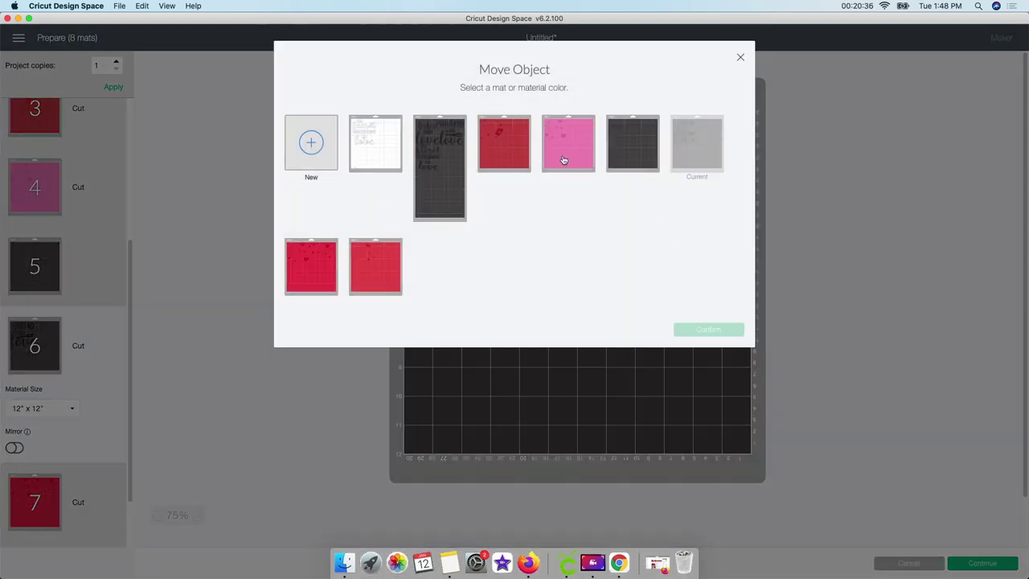
left_click(455, 172)
left_click(690, 330)
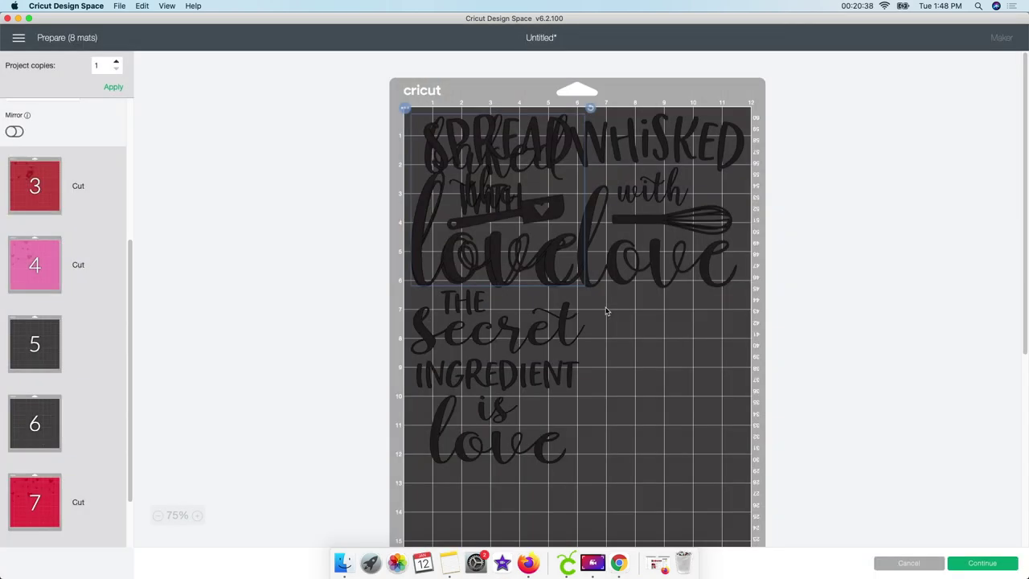
Step: Place Spread the Love below Whisked With Love, beside The Secret Ingredient Is Love, without overlapping the neighbouring lettering
left_click_drag(513, 225, 736, 433)
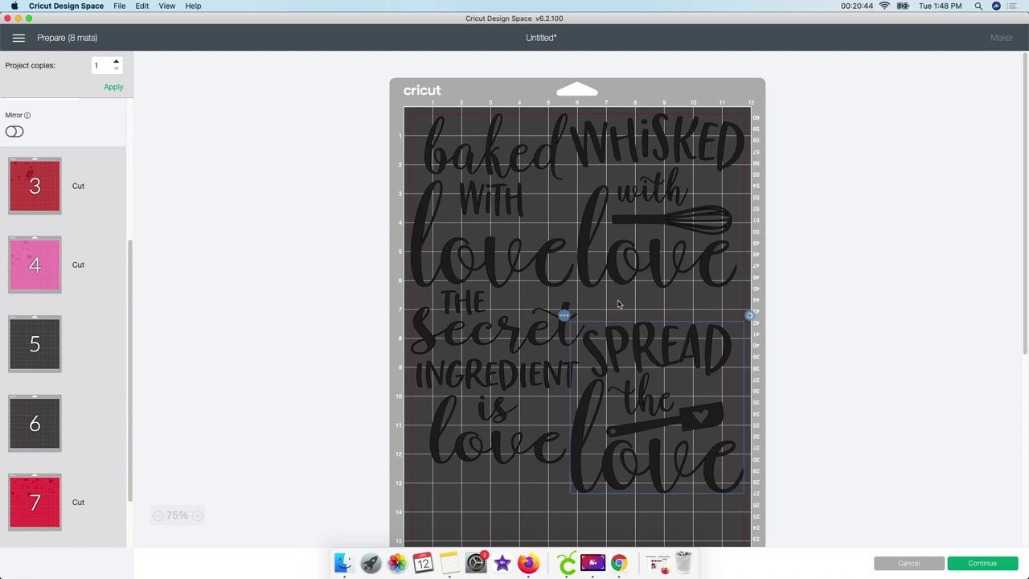
left_click(497, 318)
left_click(656, 366)
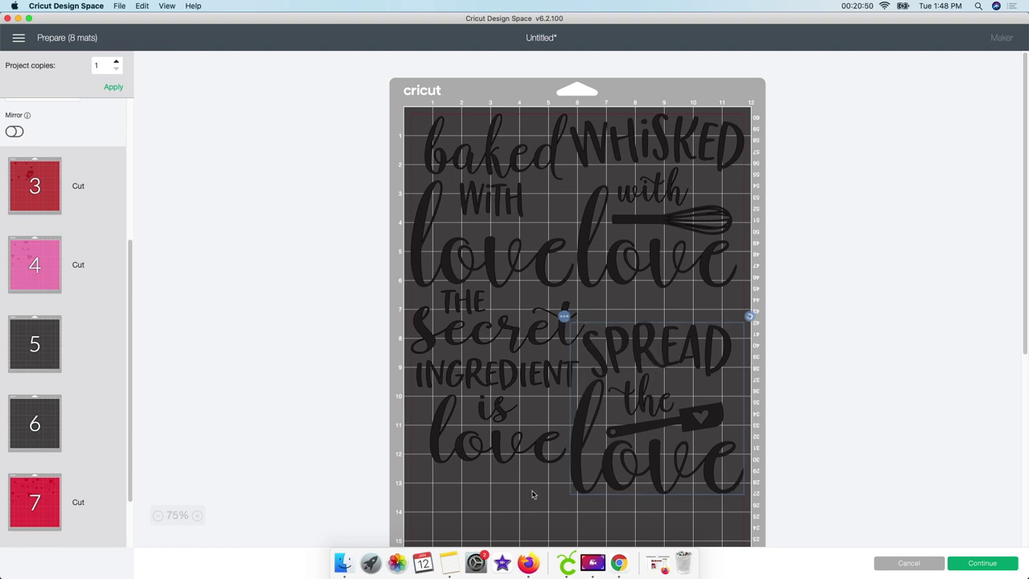
left_click_drag(601, 341, 607, 347)
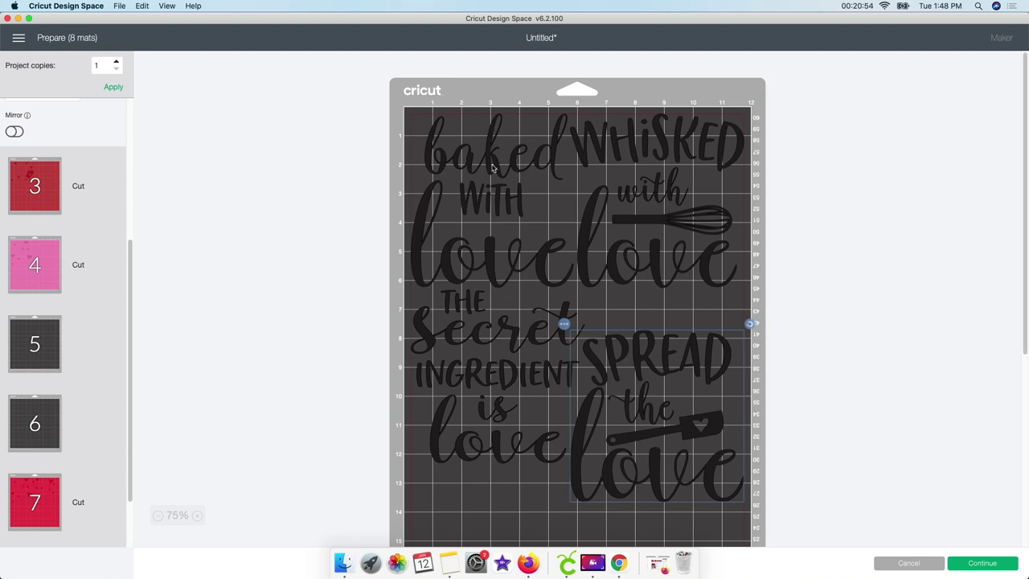
Step: Review the remaining black and red mats, comparing the hearts on mats 3, 7 and 8
left_click(36, 424)
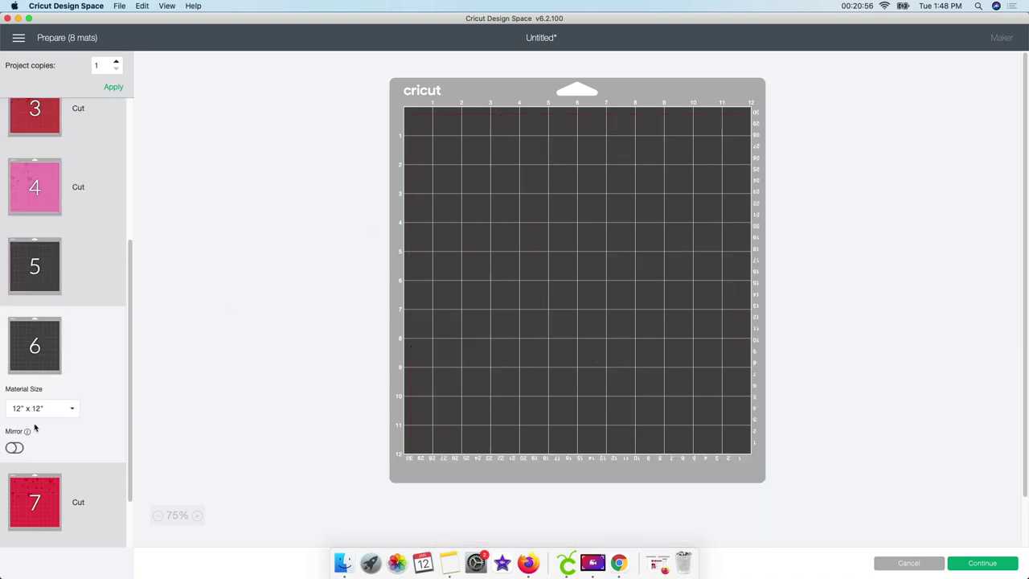
left_click(52, 441)
left_click(52, 507)
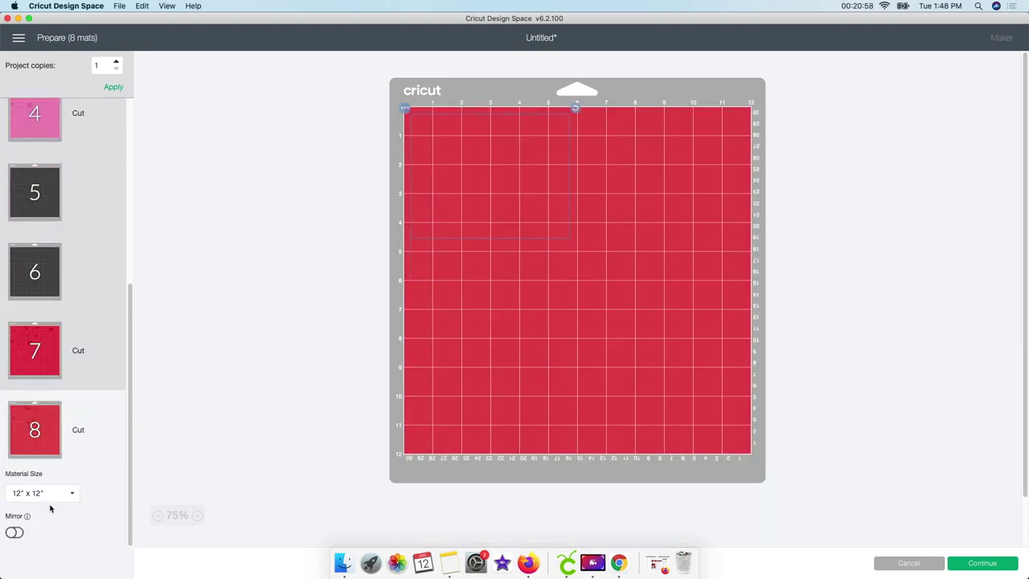
left_click(51, 358)
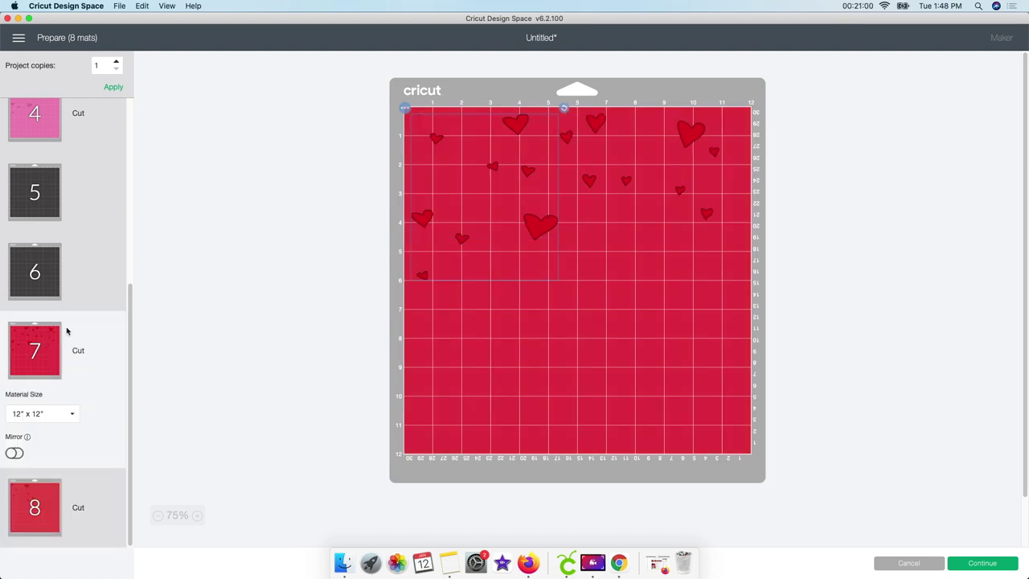
scroll(66, 329, "up", 5)
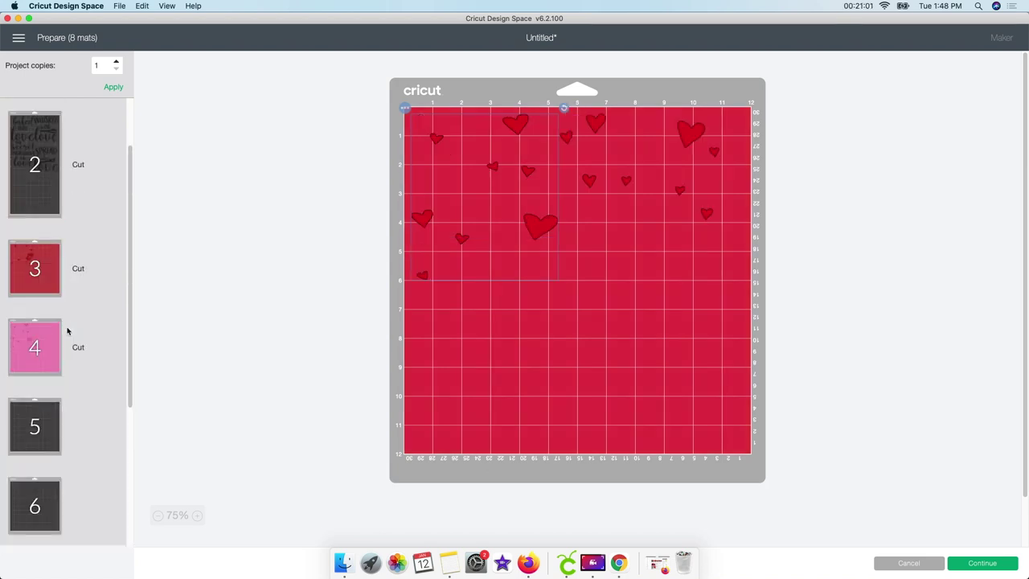
left_click(32, 259)
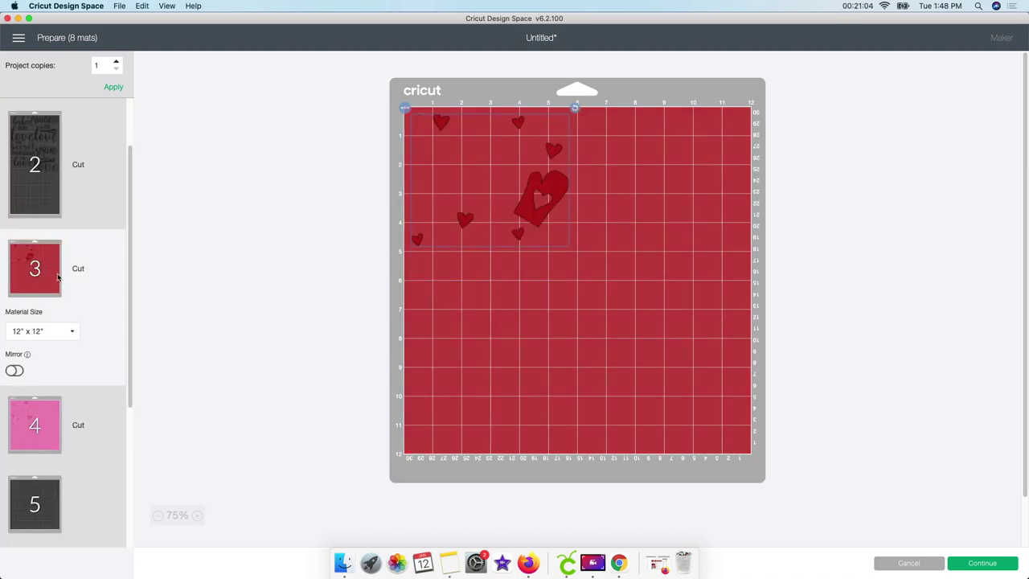
scroll(50, 269, "down", 5)
left_click(55, 493)
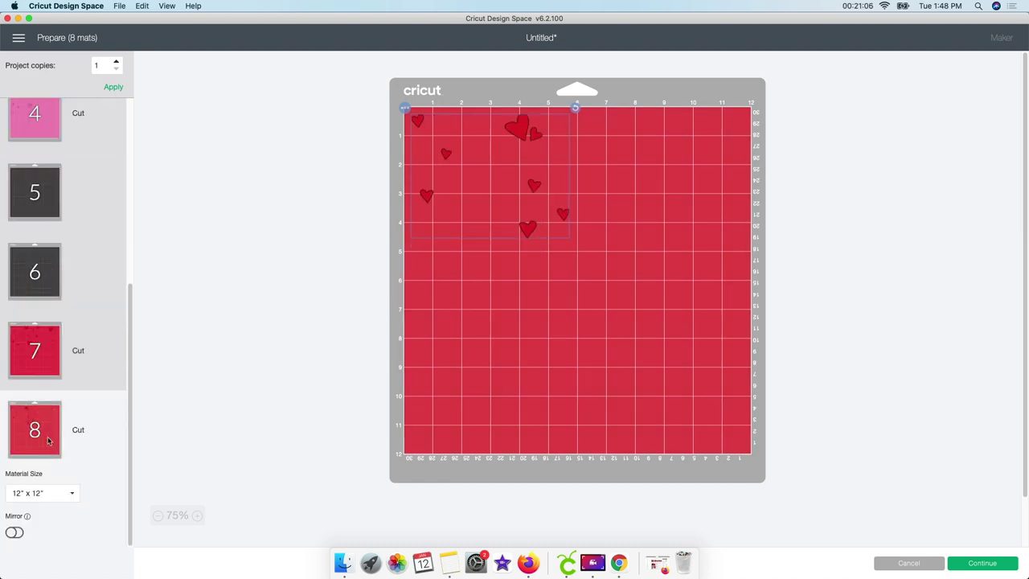
left_click(48, 359)
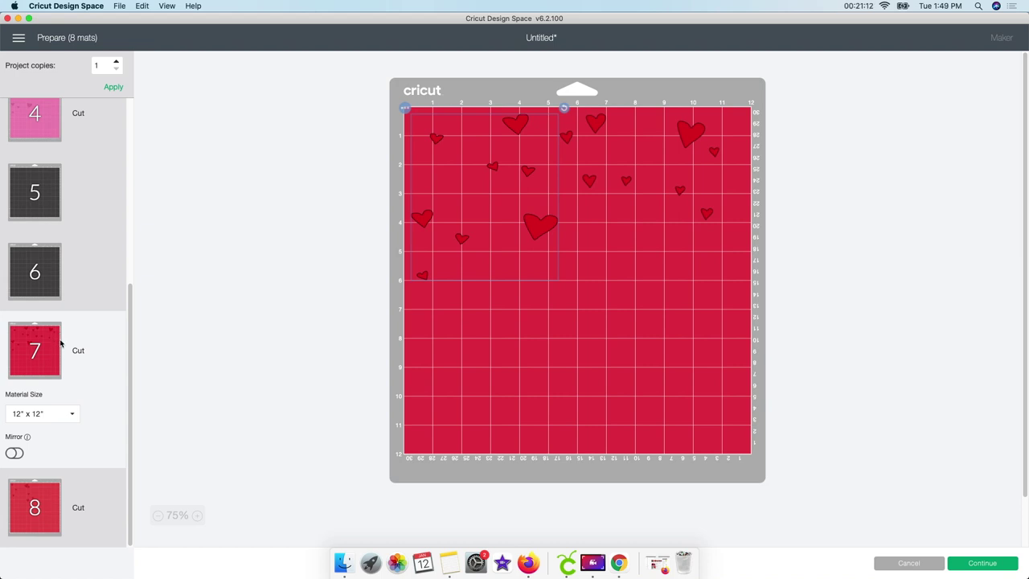
Step: Move the group of red hearts from mat 8 onto the red mat 7
left_click(46, 531)
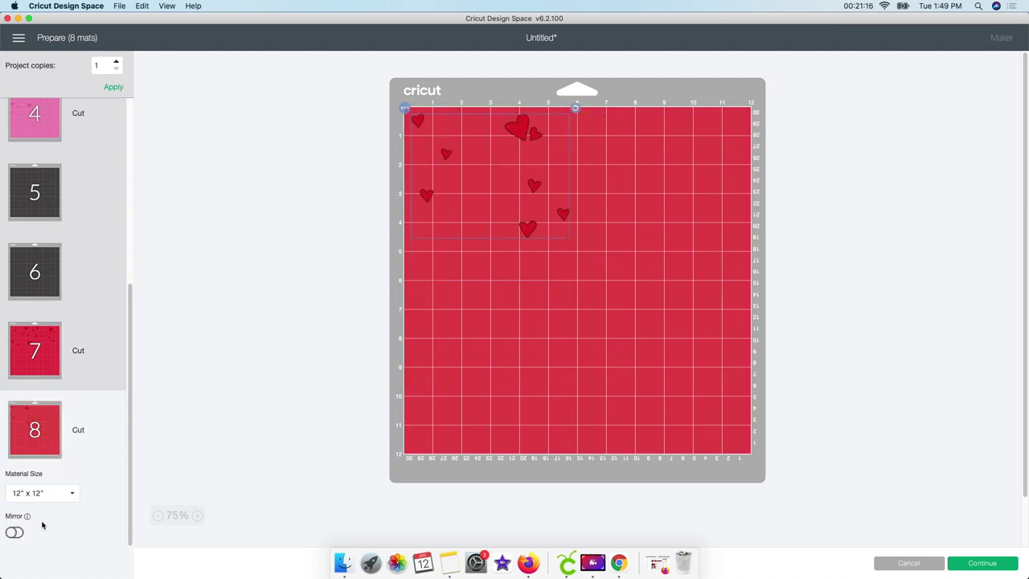
left_click(406, 109)
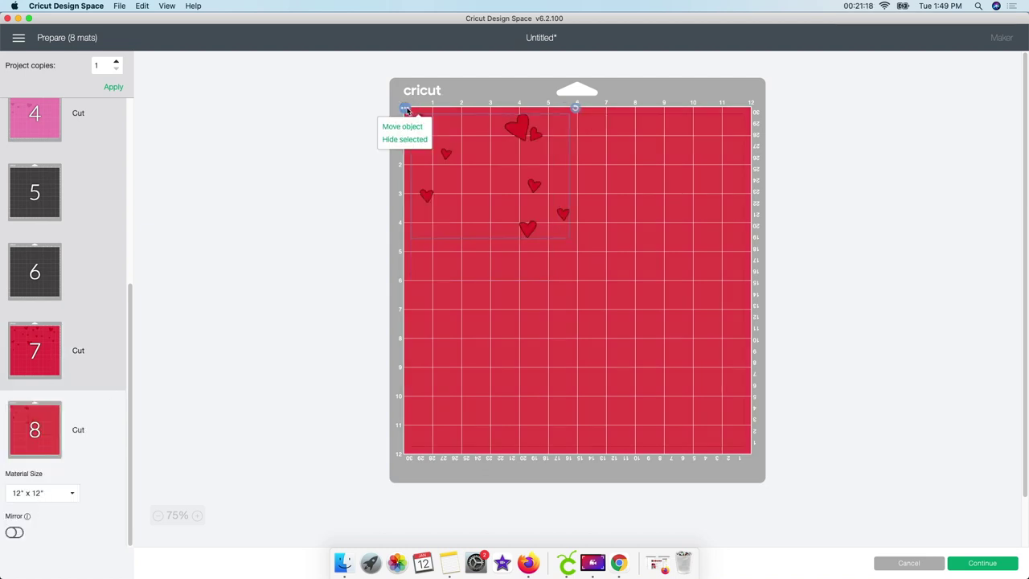
left_click(402, 125)
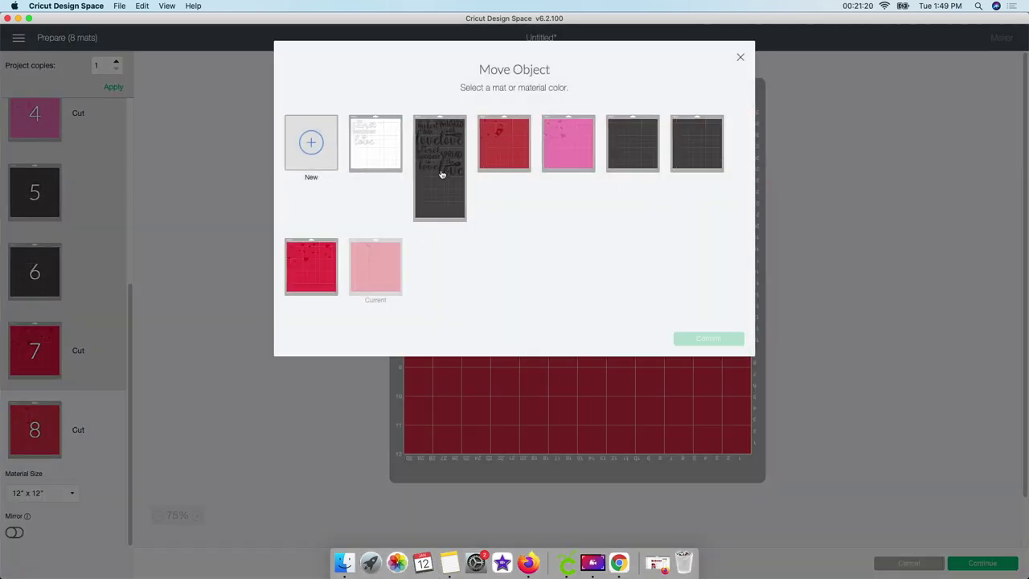
left_click(322, 275)
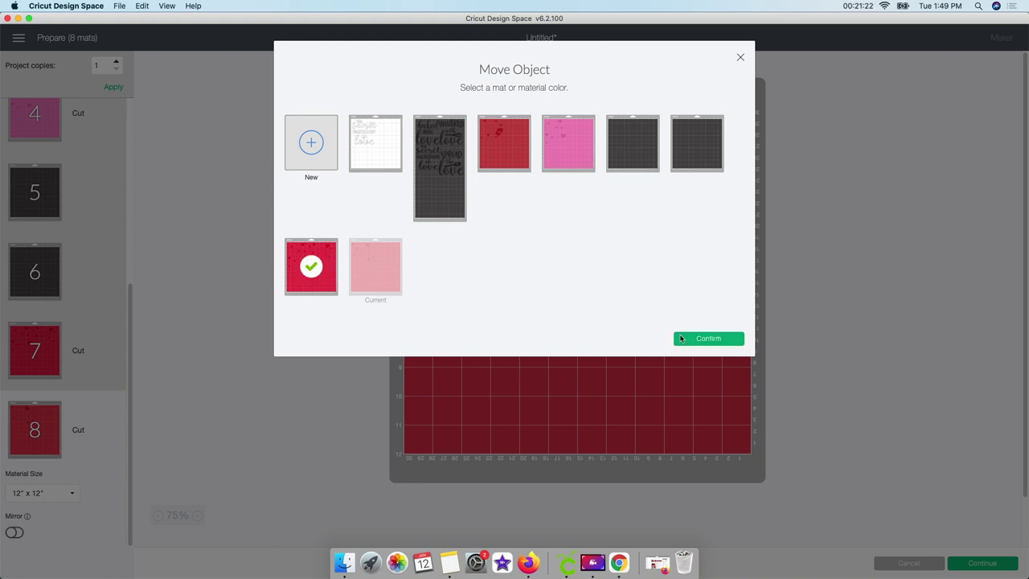
left_click(680, 340)
Step: Arrange the heart groups on mat 7 without overlap, placing one beside the first group and the other directly below it
left_click_drag(436, 222, 613, 355)
left_click_drag(653, 318, 654, 184)
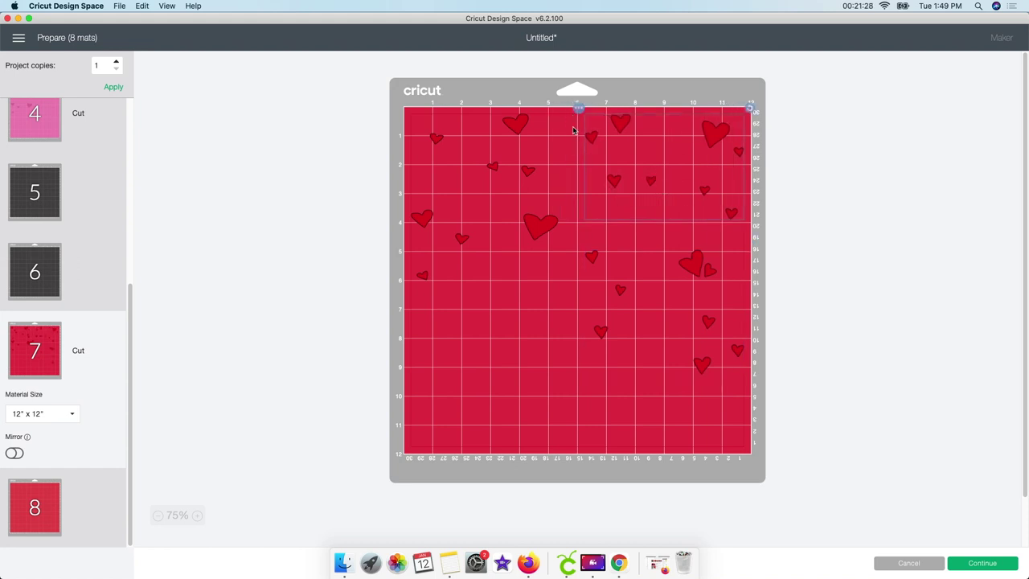
left_click_drag(644, 298, 662, 287)
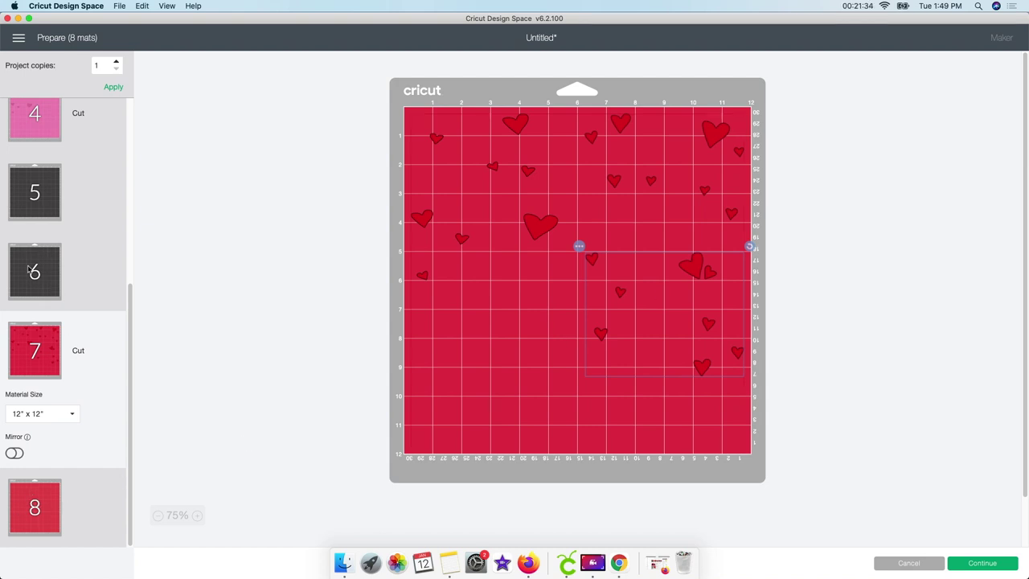
Step: Turn on mirroring for the white mat 1 and the 12" x 24" black mat 2
scroll(74, 278, "up", 5)
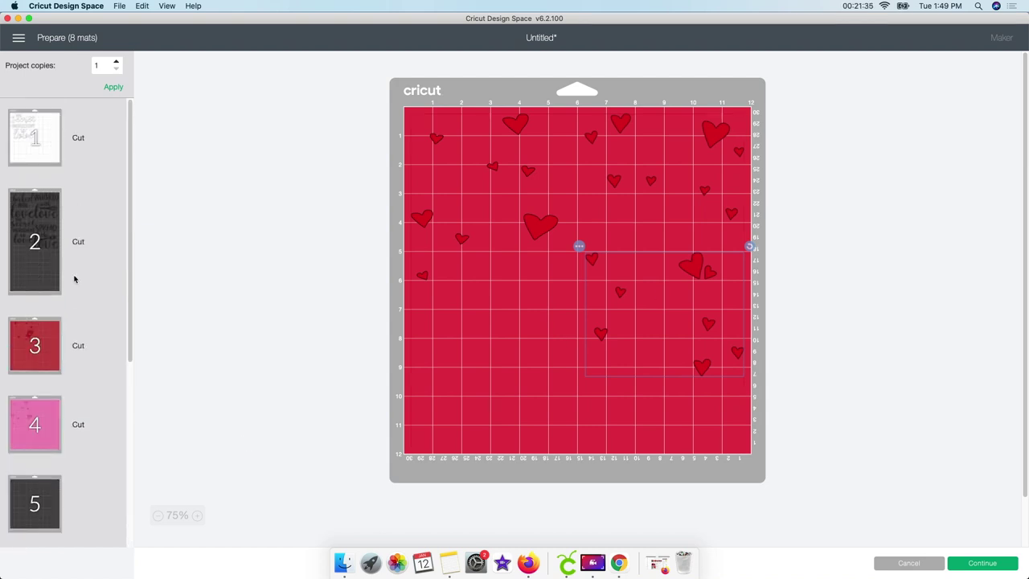
left_click(45, 351)
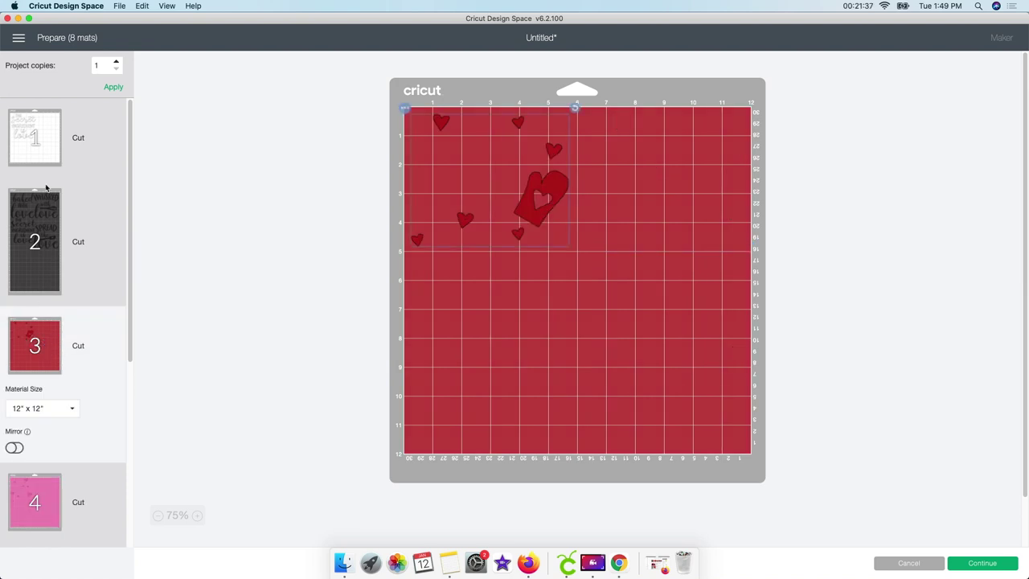
left_click(46, 139)
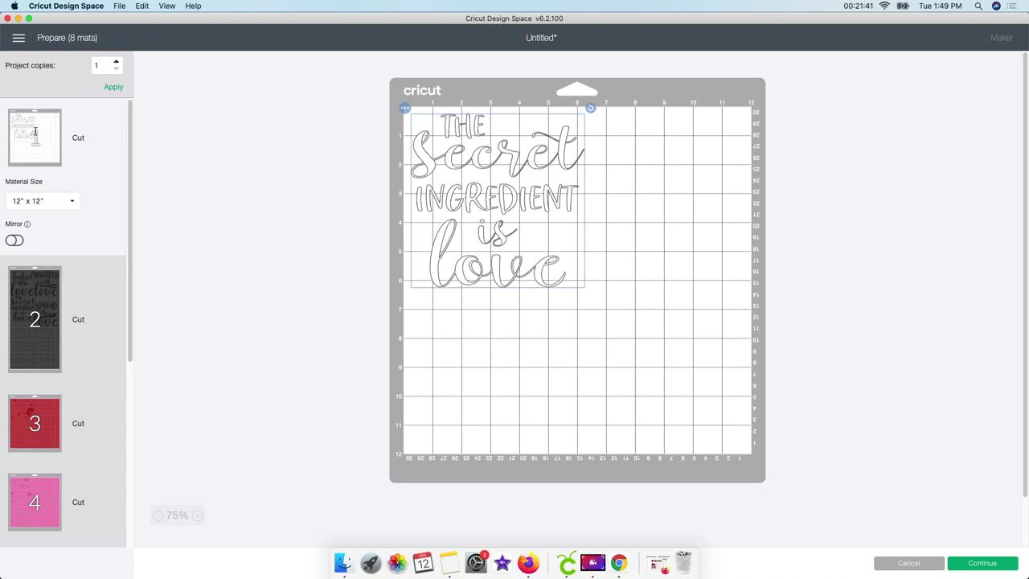
left_click(14, 240)
left_click(10, 366)
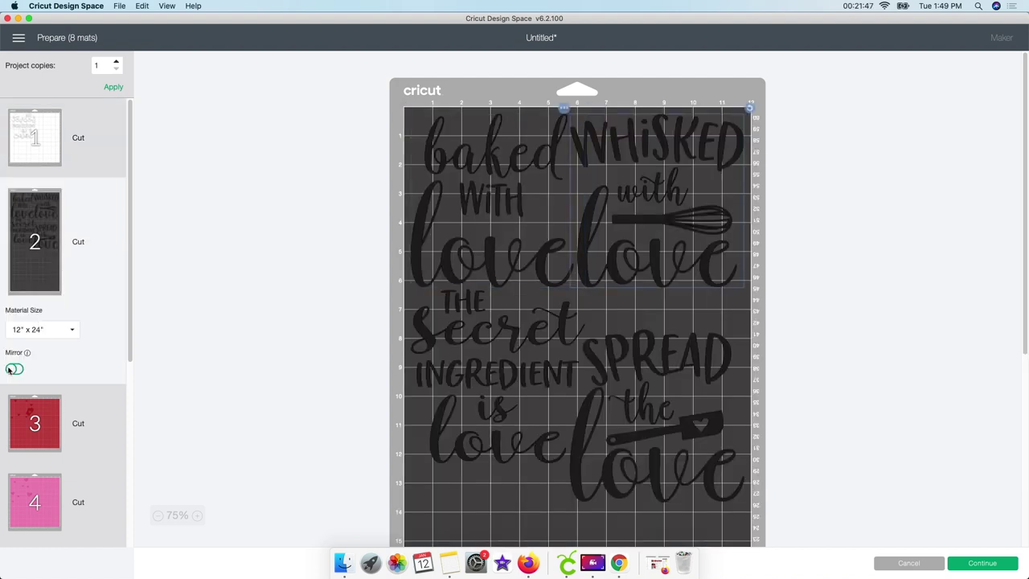
Step: Turn on mirroring for the red mat 3 and the pink mat 4
scroll(38, 362, "down", 4)
left_click(34, 165)
left_click(14, 177)
left_click(34, 242)
left_click(14, 258)
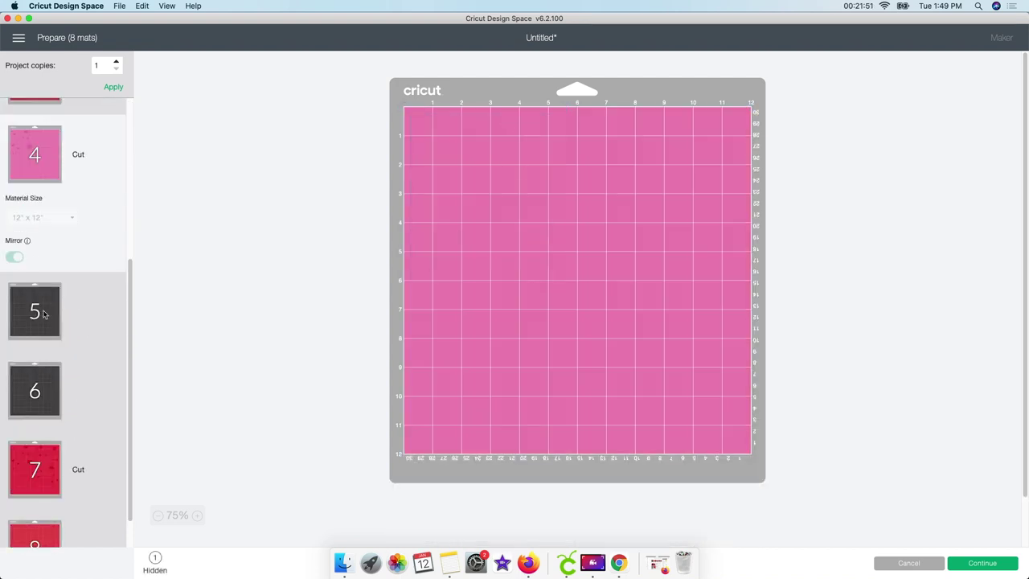
Step: Turn on mirroring for the red mat 7 and continue to the machine connection stage
scroll(31, 402, "down", 2)
left_click(36, 423)
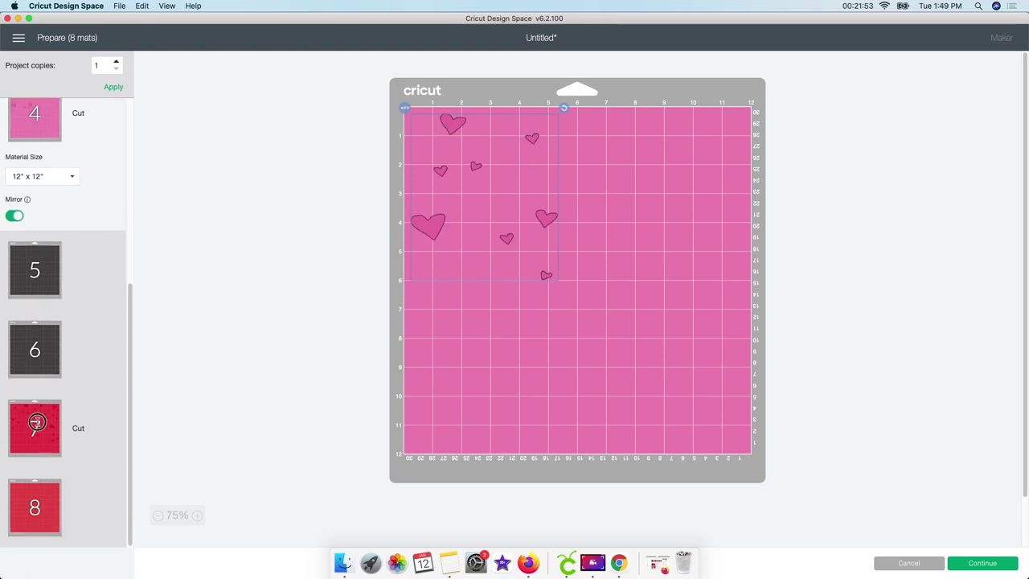
left_click(15, 453)
scroll(98, 347, "up", 5)
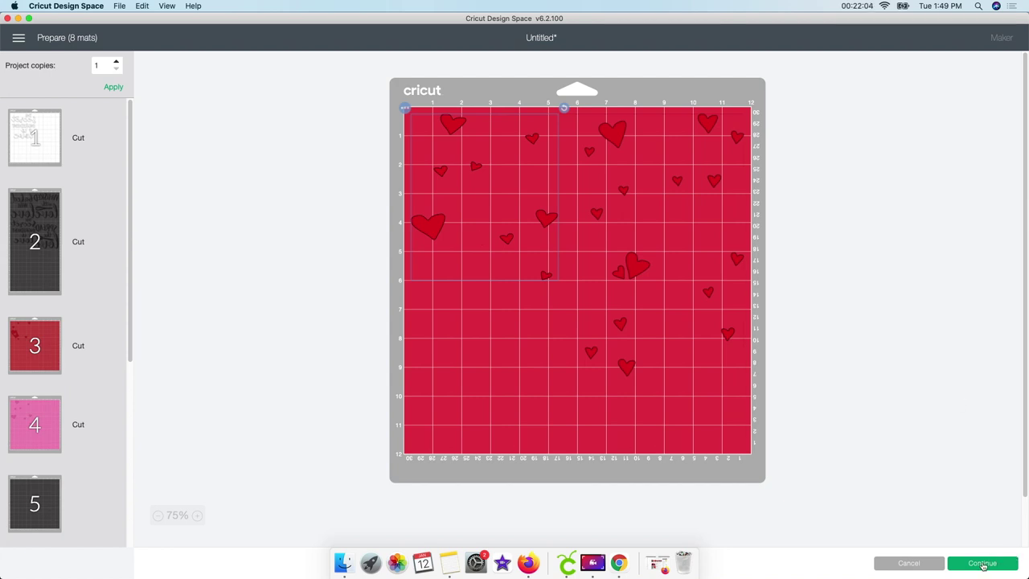
left_click(981, 565)
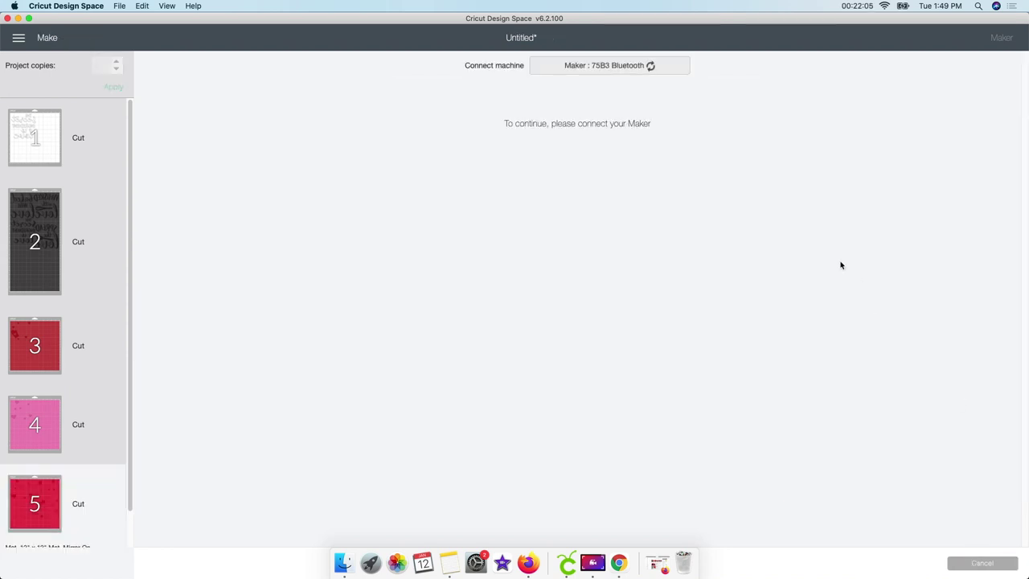